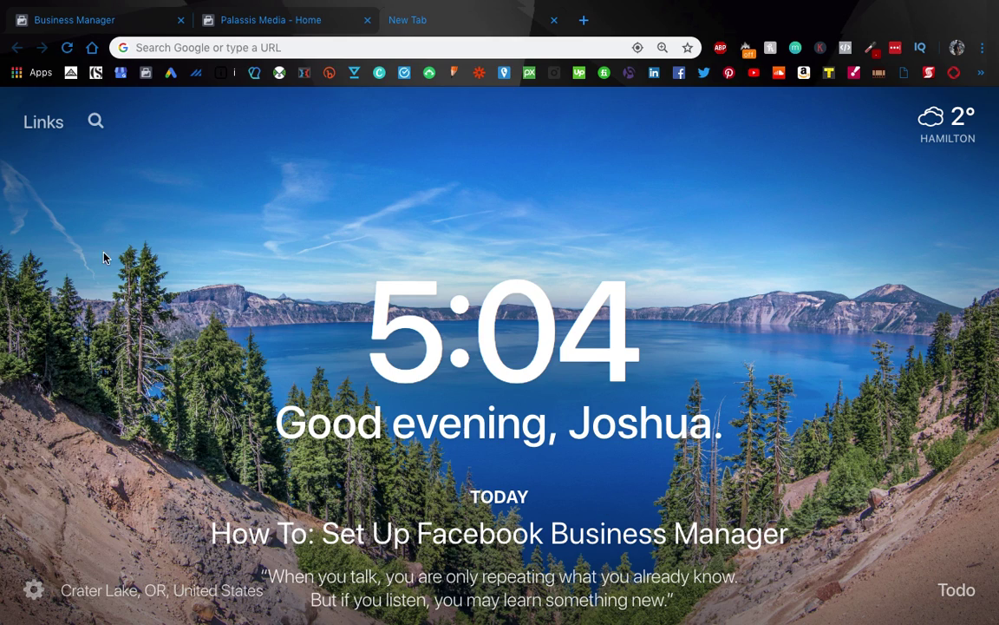
Step: Tick today's focus 'How To: Set Up Facebook Business Manager' as complete on the Momentum page
mouse_move(561, 505)
click(178, 539)
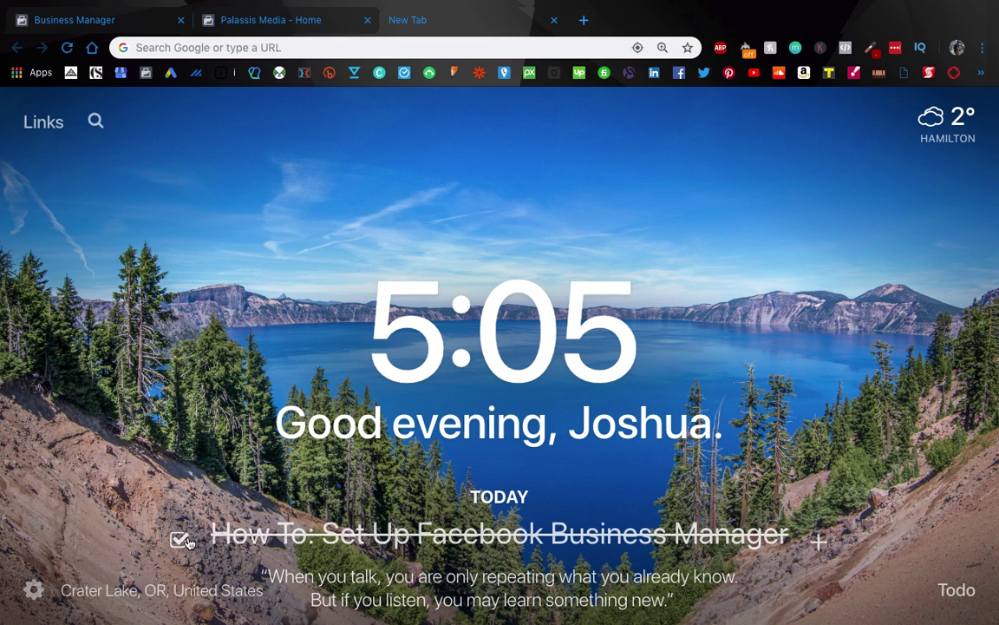
Step: Dismiss the login prompt, log in to Business Manager, and close the spare window and empty tab
key(ctrl+Right)
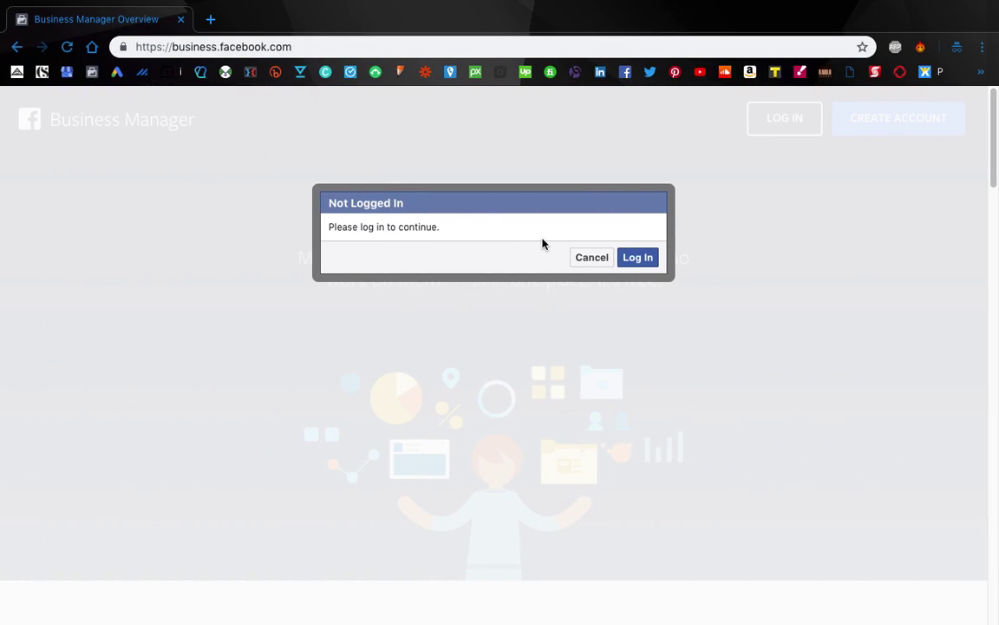
click(589, 259)
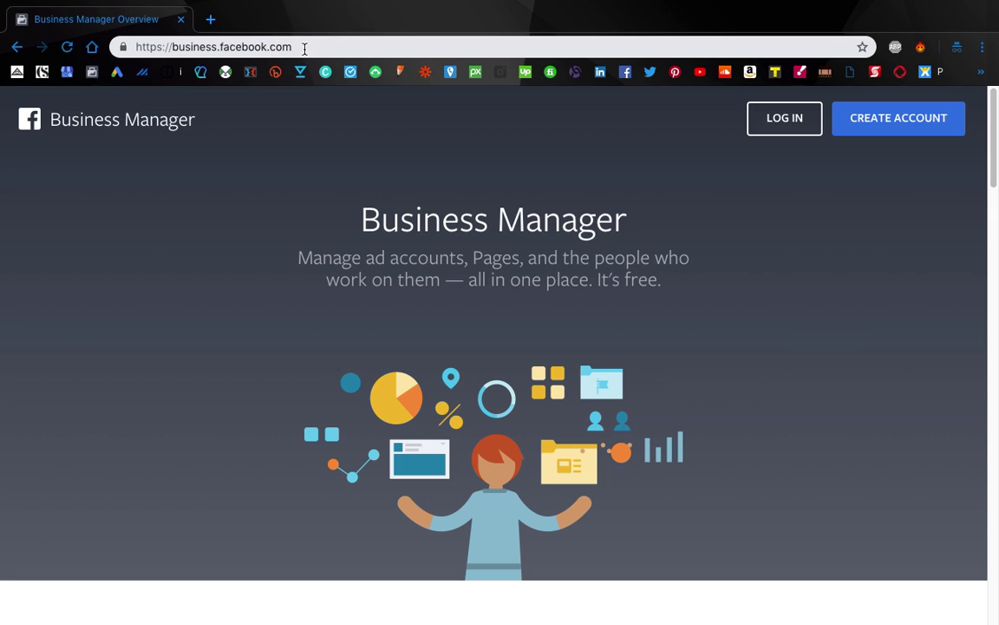
scroll(657, 197, down, 1)
scroll(655, 197, down, 10)
scroll(654, 196, up, 12)
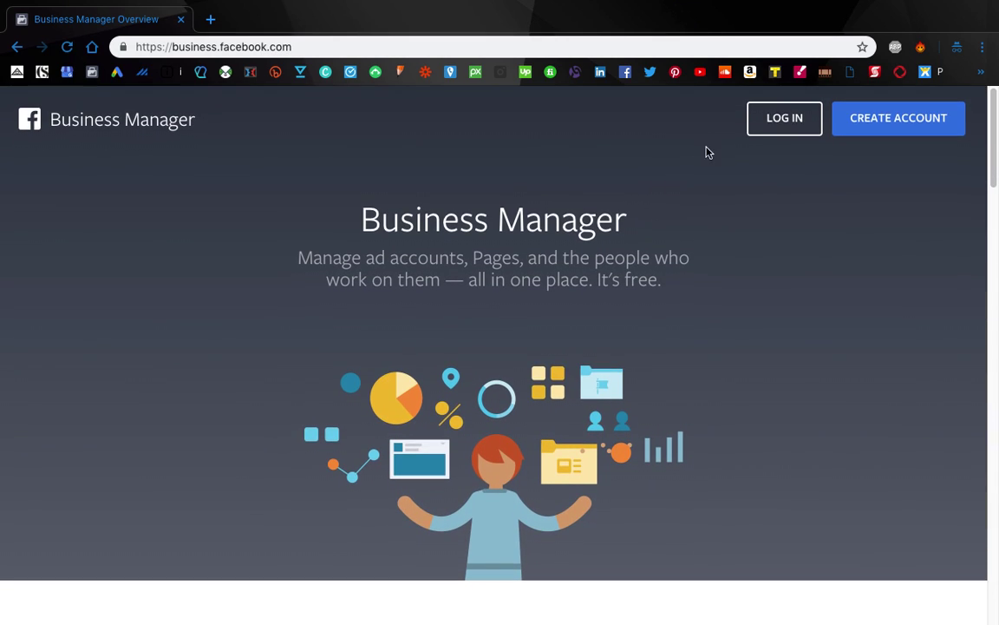
click(768, 131)
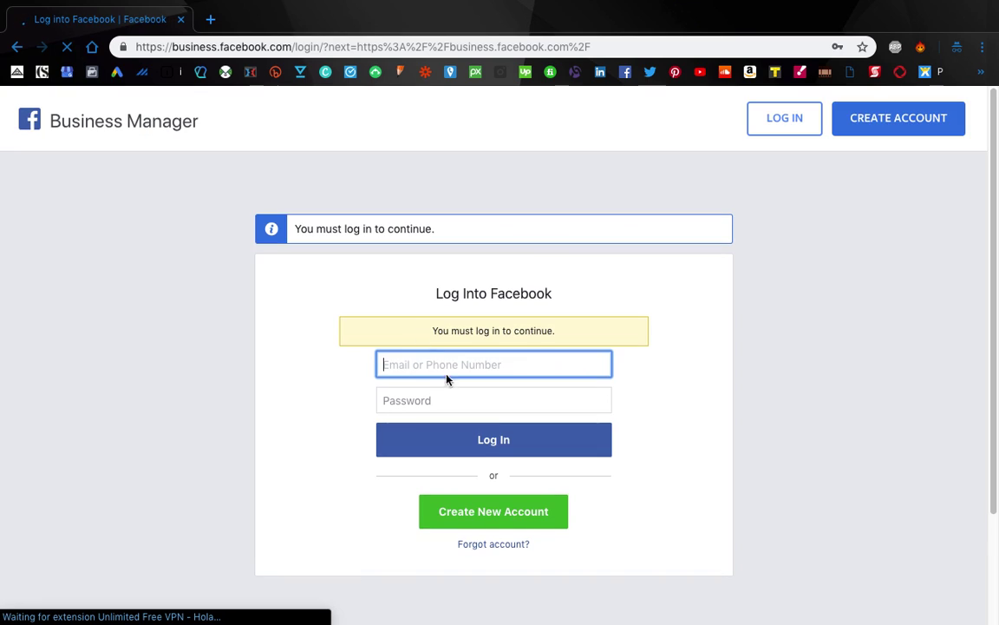
click(182, 19)
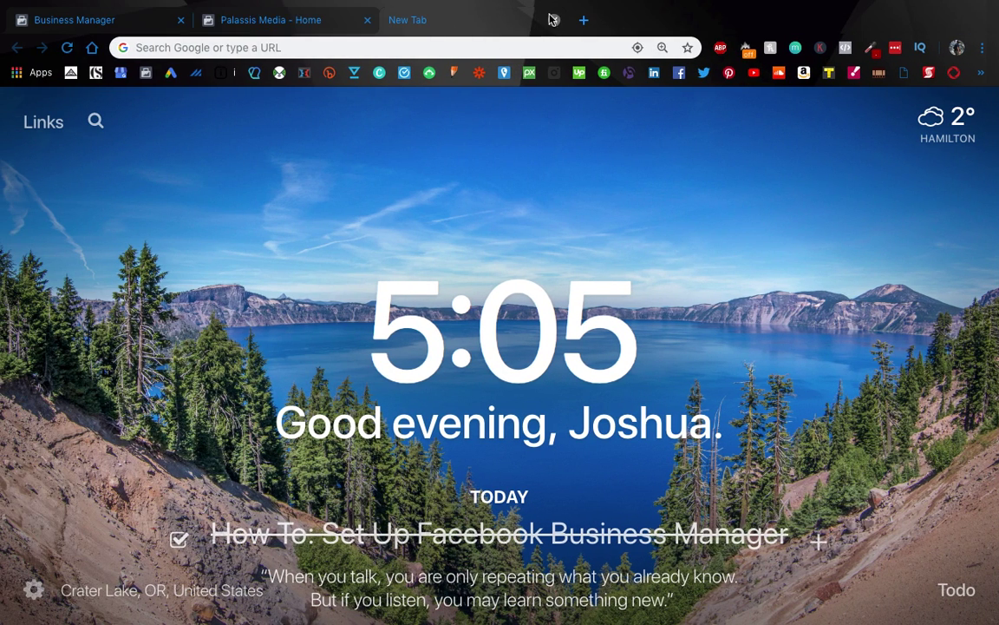
middle_click(499, 17)
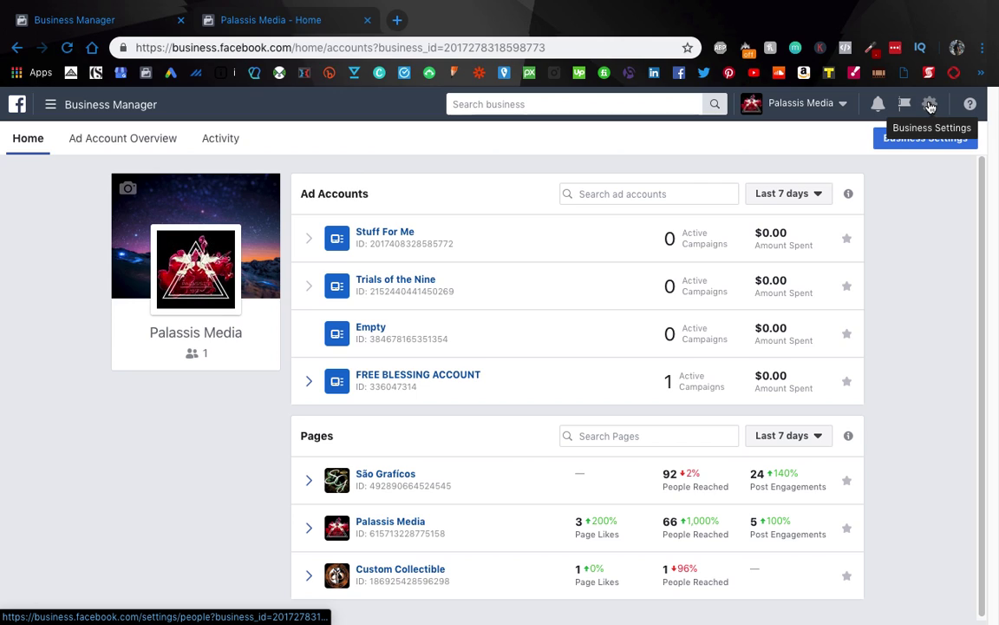
Step: Glance at the Business Manager tools menu, then open Business Settings on the People list
click(81, 105)
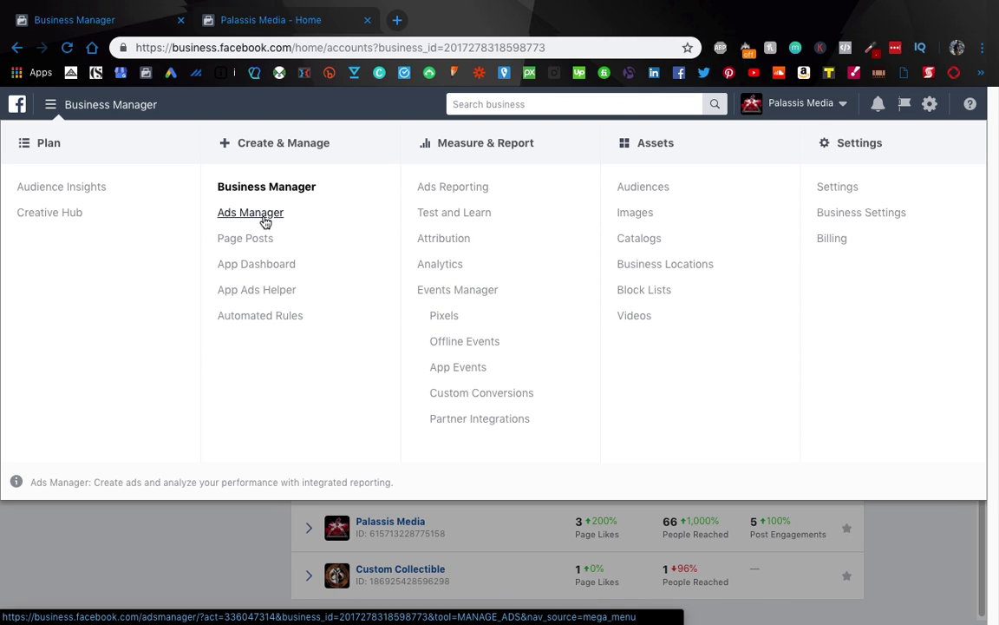
click(140, 553)
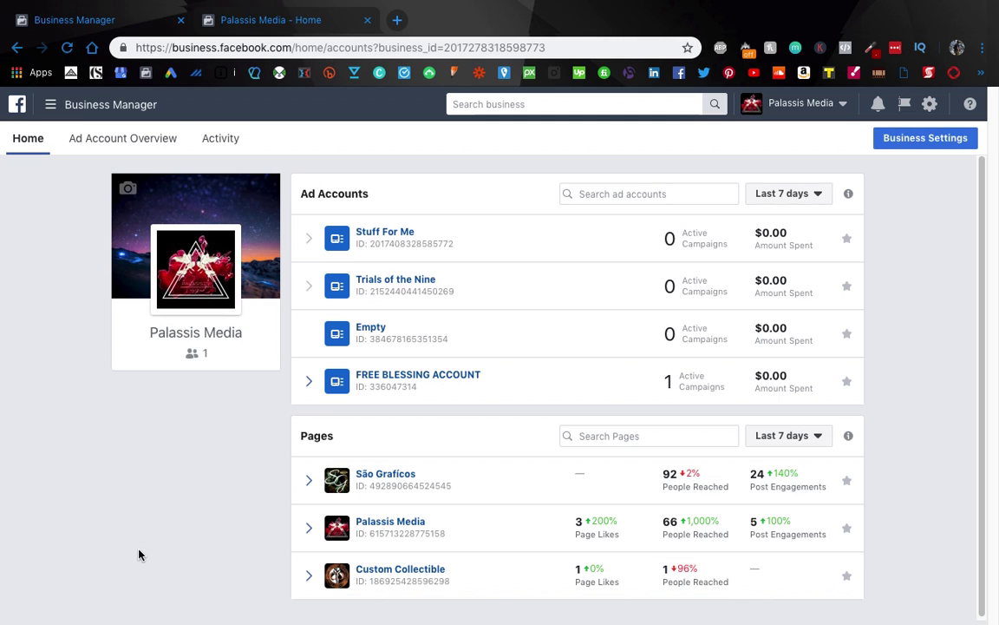
click(929, 103)
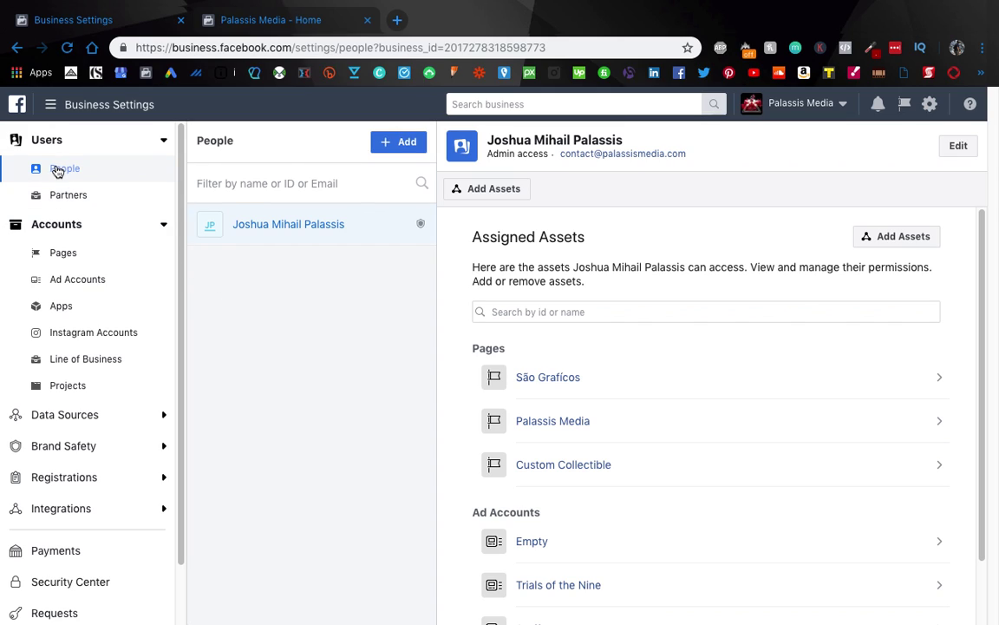
Step: Cancel the Invite People dialog without sending, then view Partners, which shows none for Palassis Media
double_click(93, 141)
scroll(540, 319, down, 1)
scroll(535, 353, up, 1)
click(402, 147)
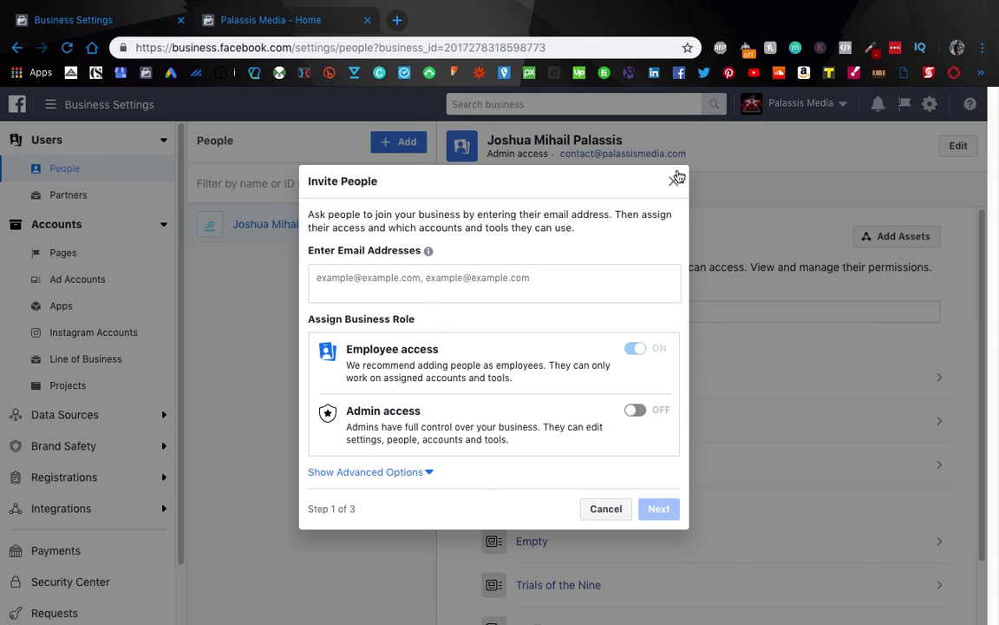
click(673, 180)
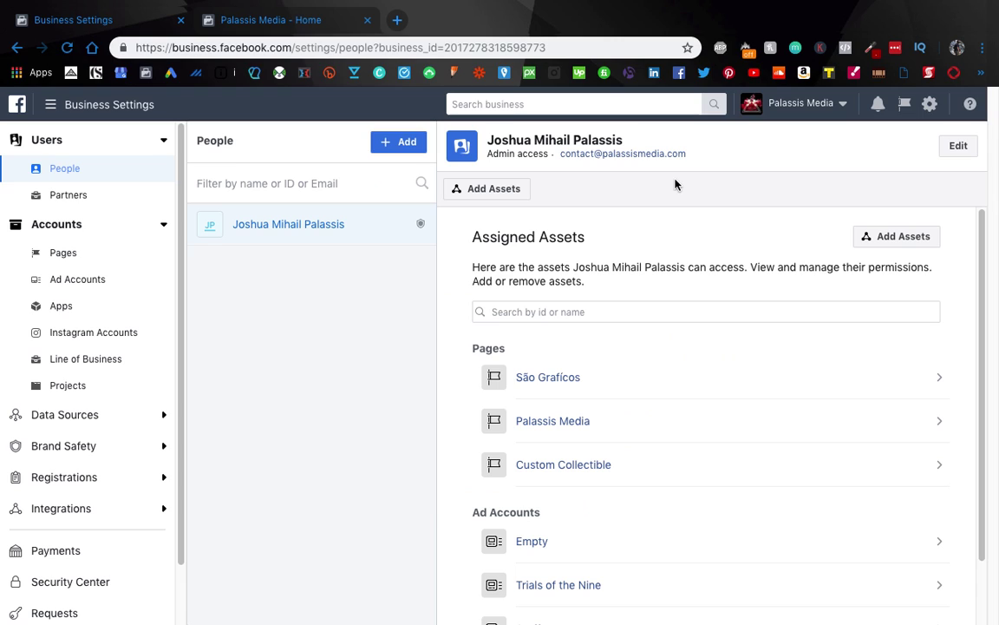
click(74, 196)
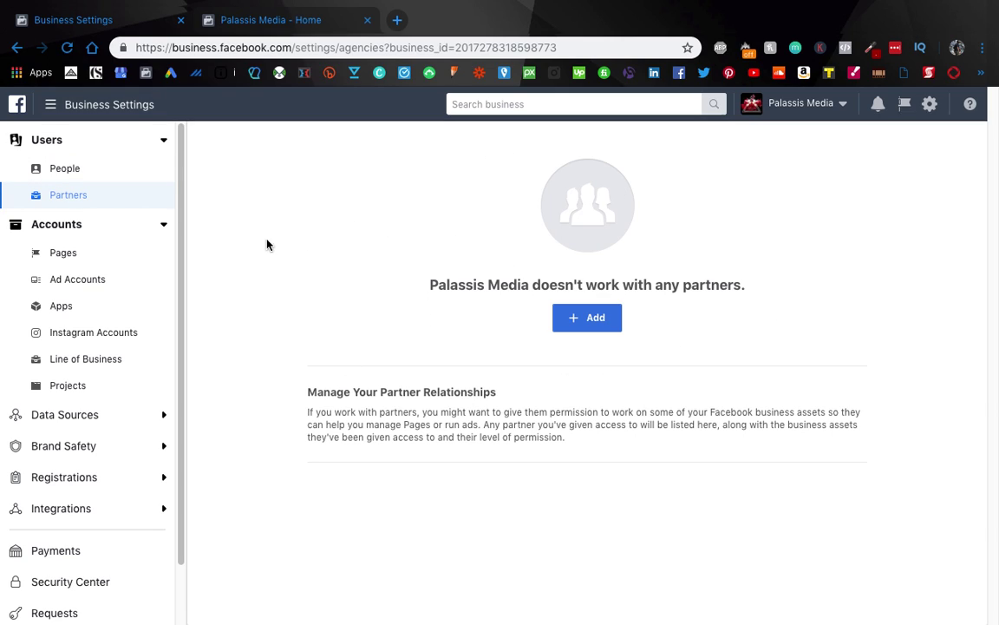
Step: Show the three connected Pages, with Custom Collectible's details, owner type and permissions
click(62, 255)
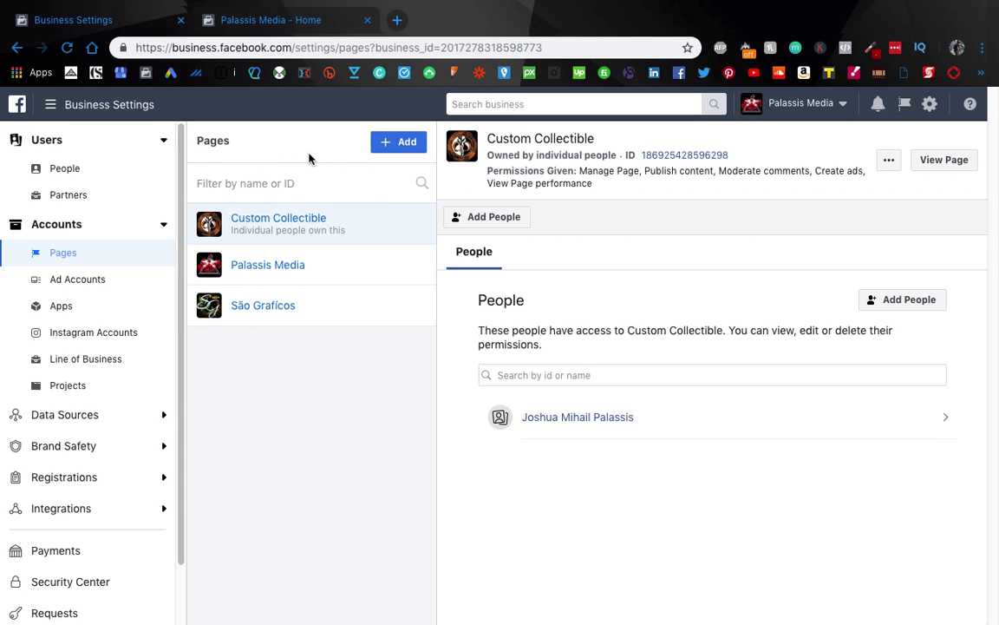
click(398, 149)
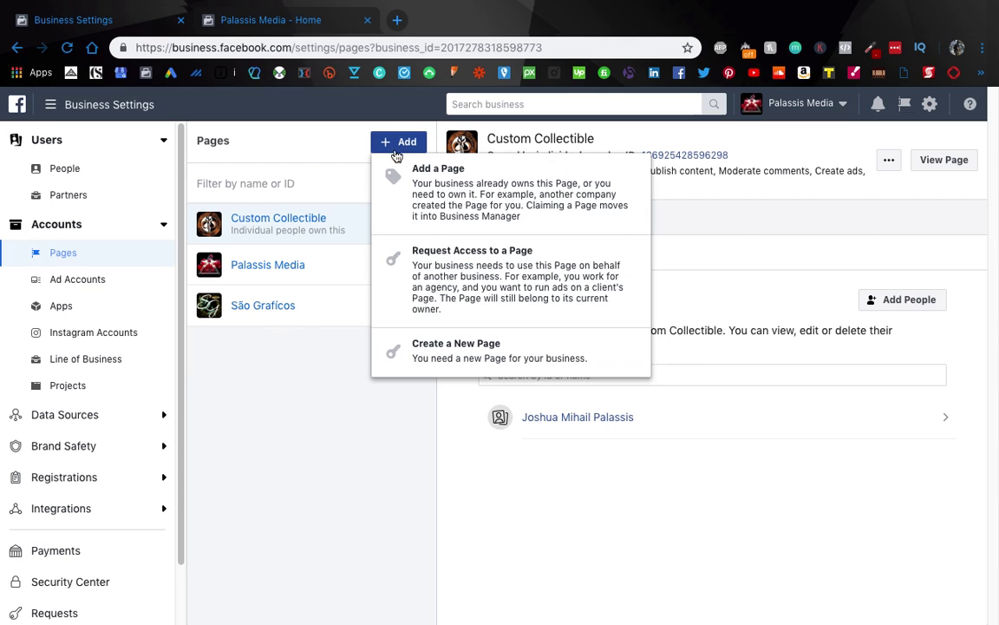
click(470, 344)
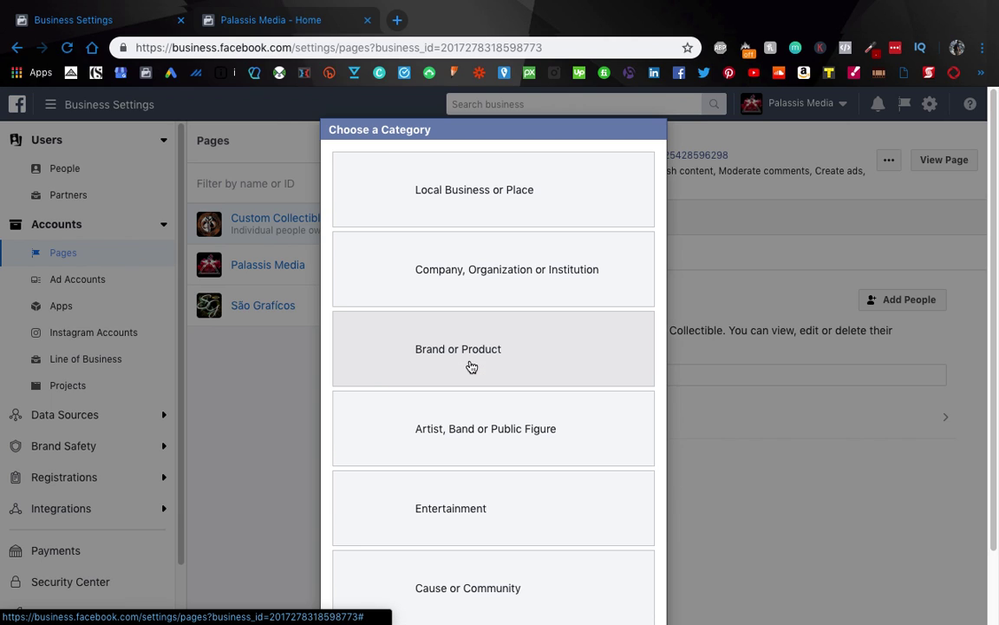
scroll(529, 417, down, 2)
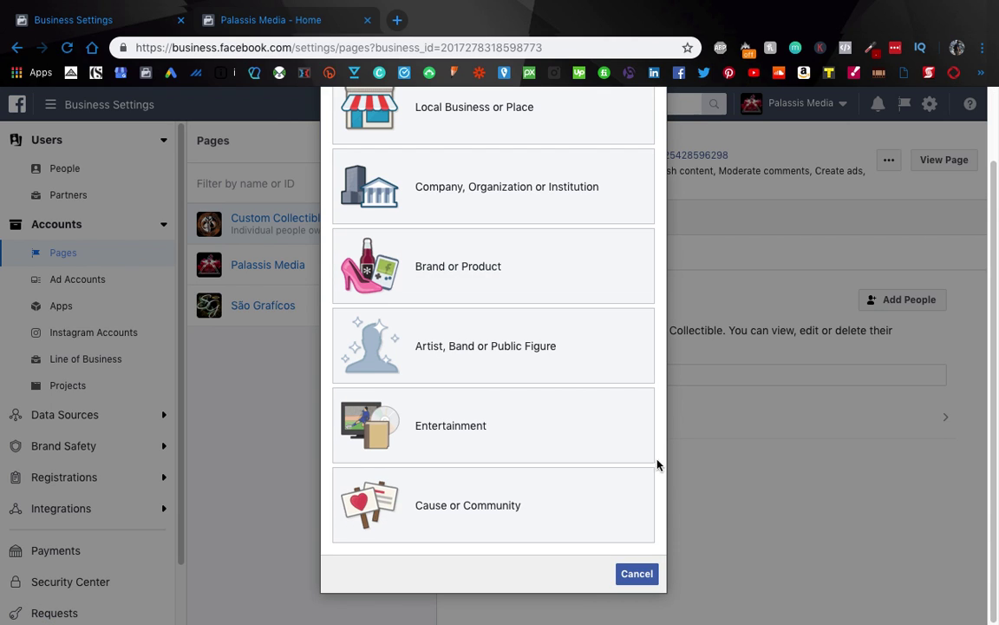
click(637, 574)
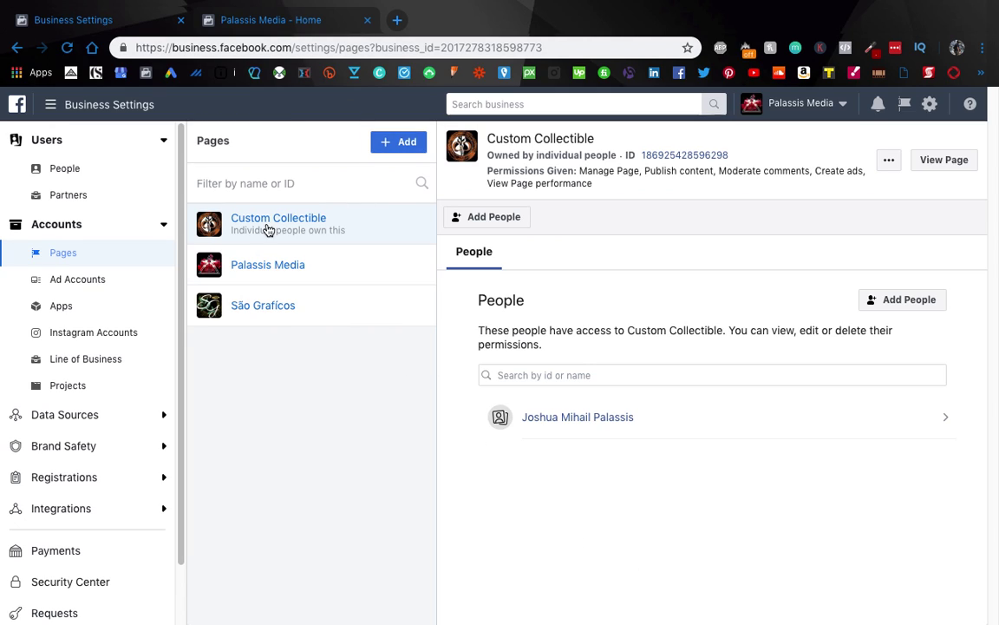
click(273, 268)
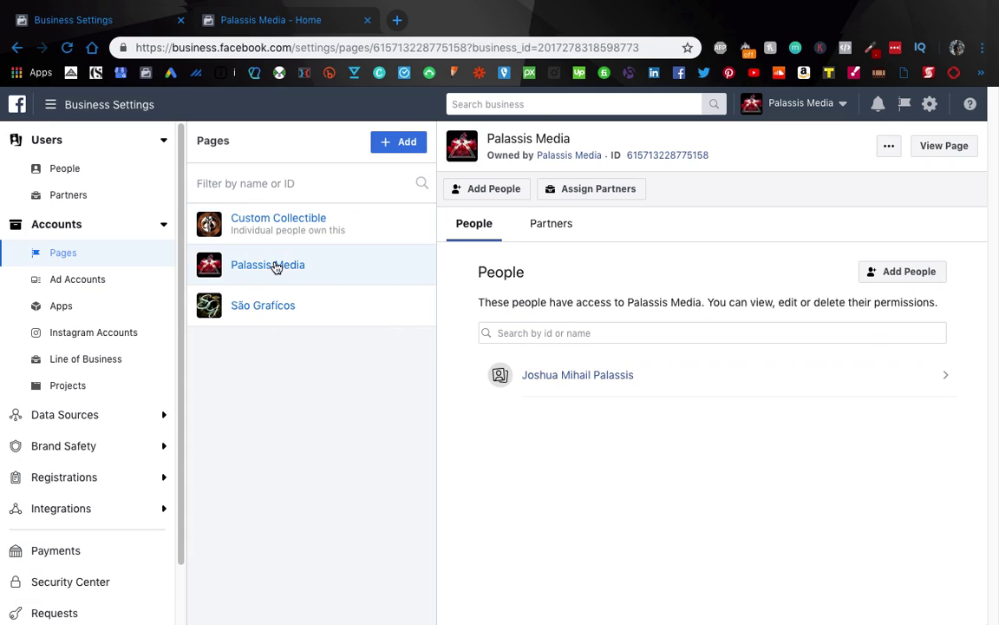
click(288, 238)
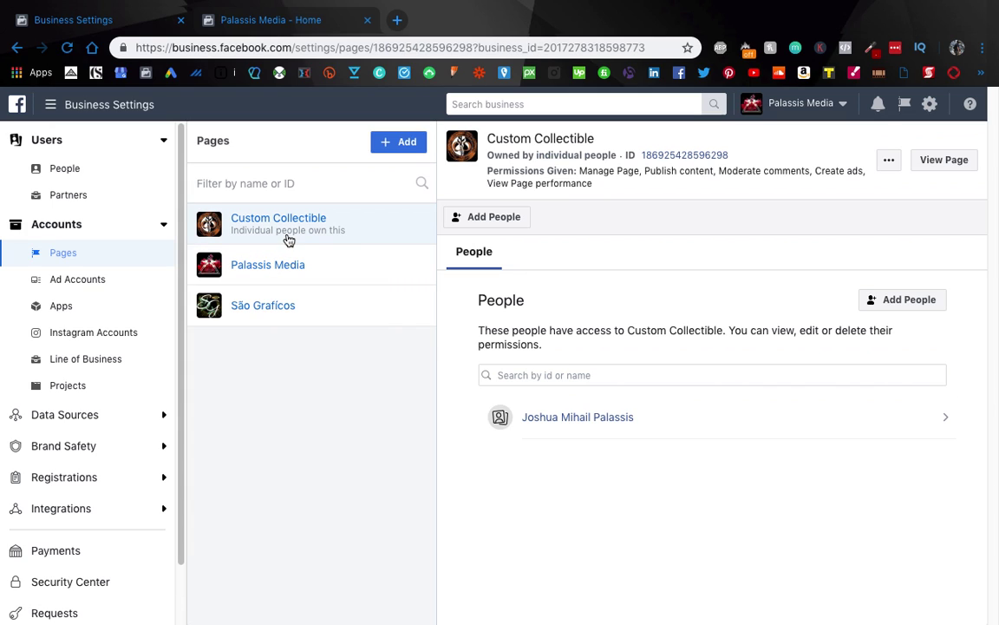
click(495, 221)
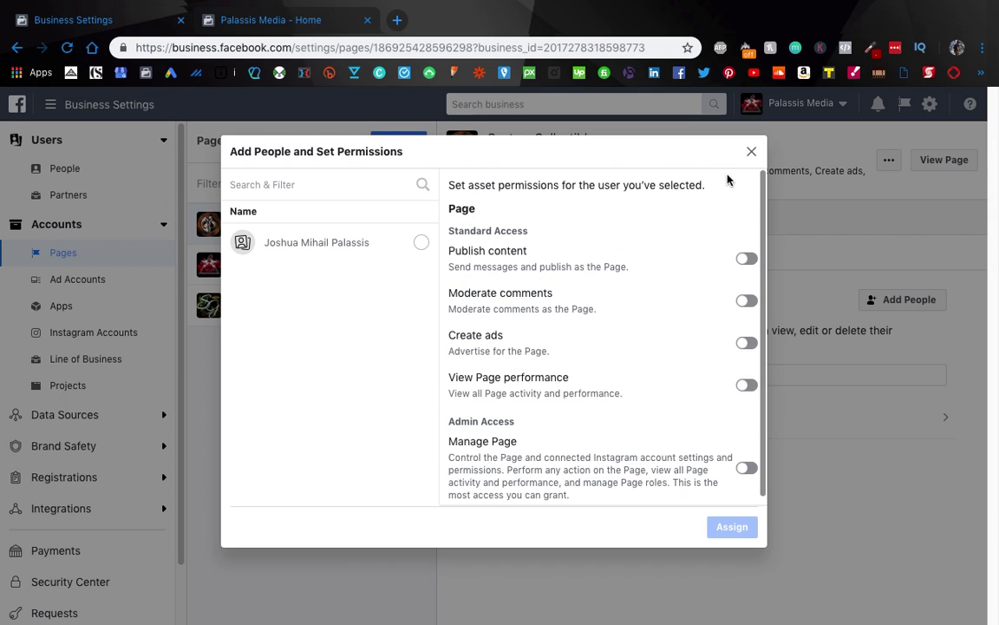
click(751, 151)
click(535, 105)
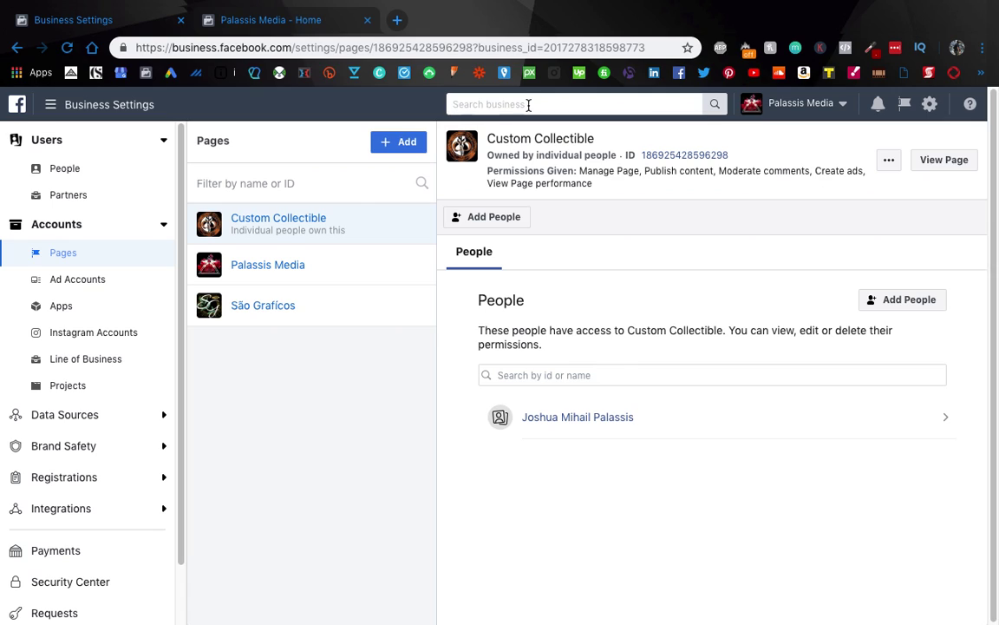
Step: Search the business for 'palassis media' and open the Palassis Media Page result
text(palassis m)
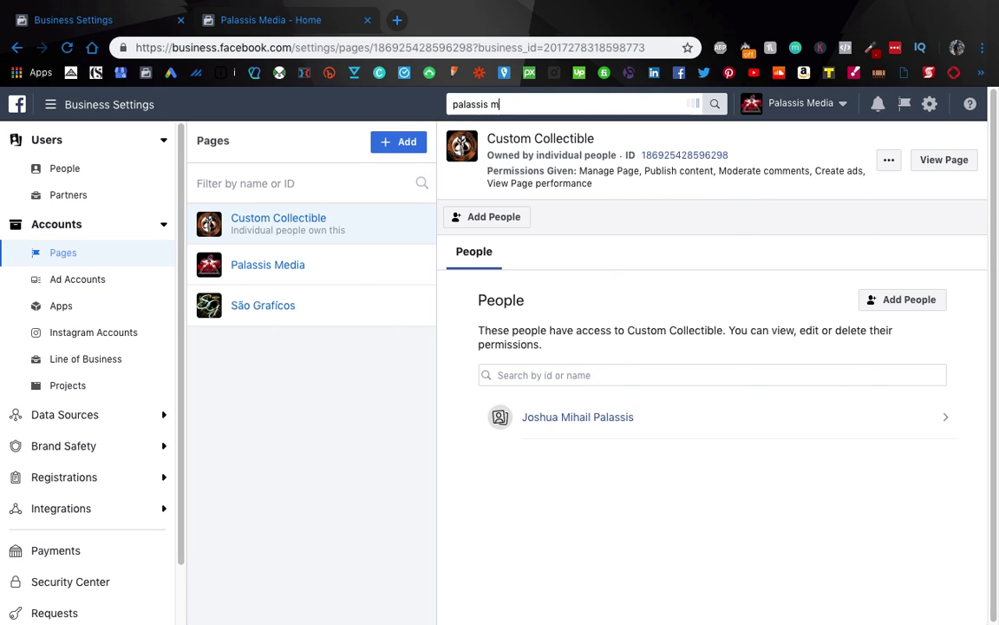
text(edia)
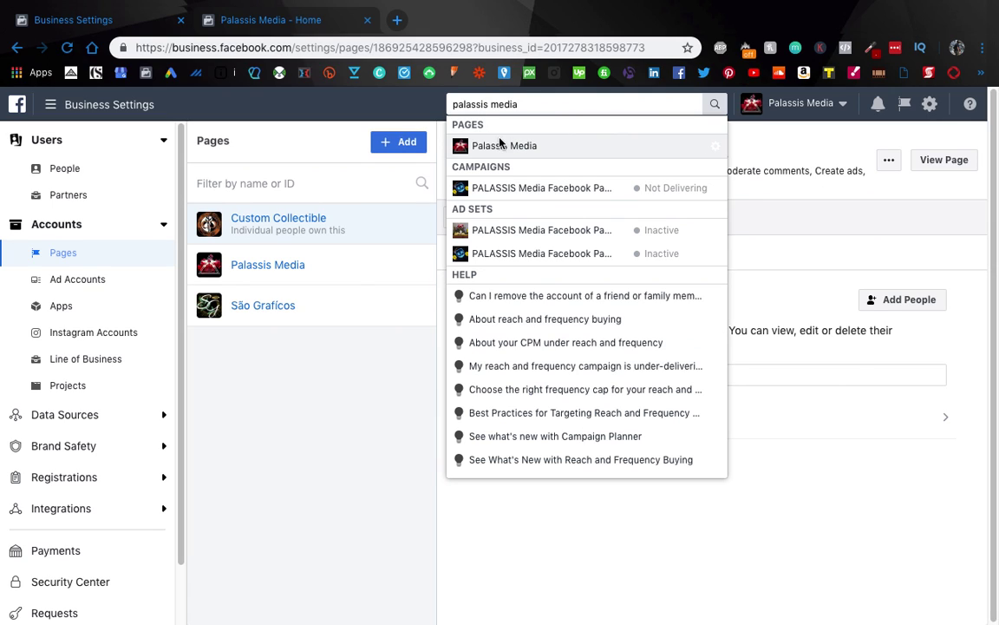
click(500, 145)
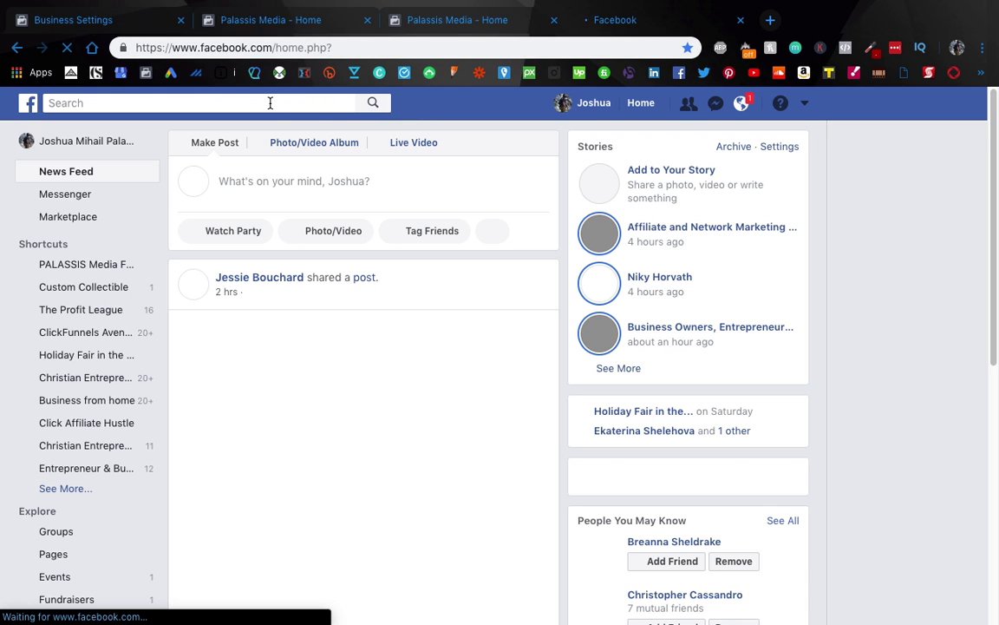
Step: Search Facebook for 'palassis media', open the Palassis Media Page from all results, and scroll through it
click(270, 102)
text(palassis media)
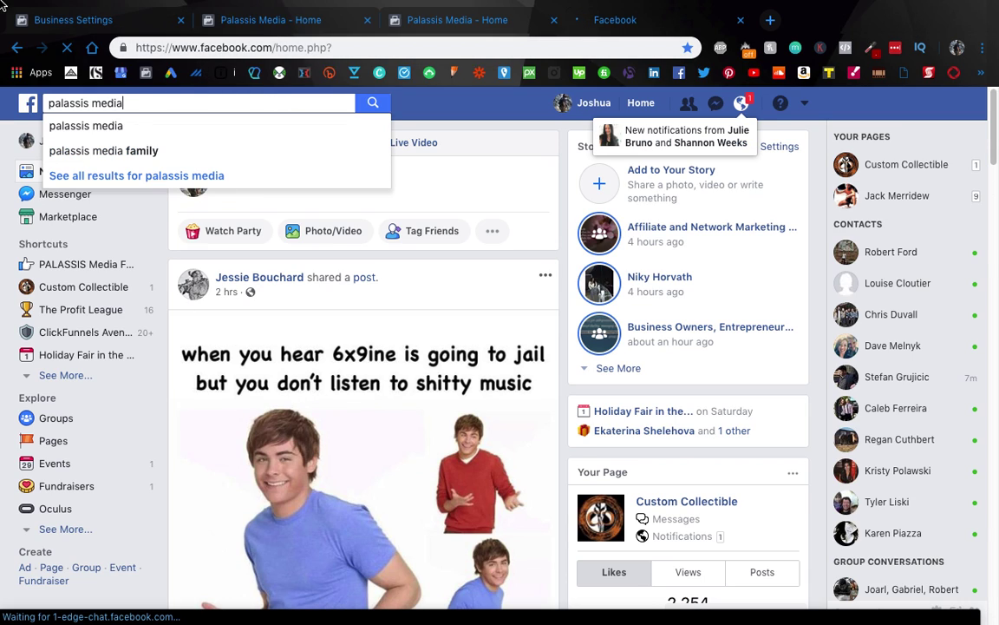
click(135, 131)
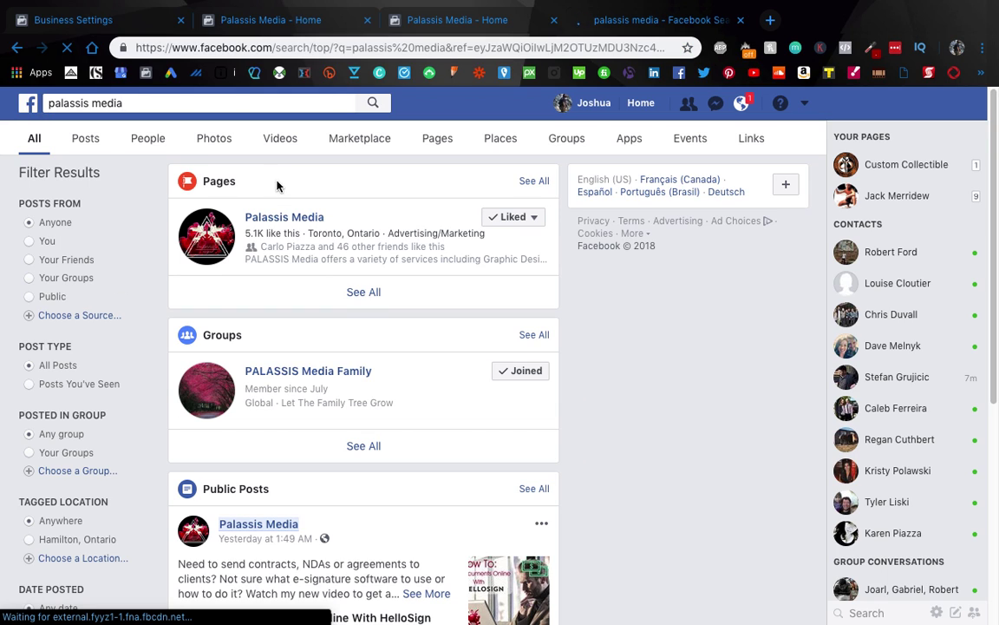
click(280, 222)
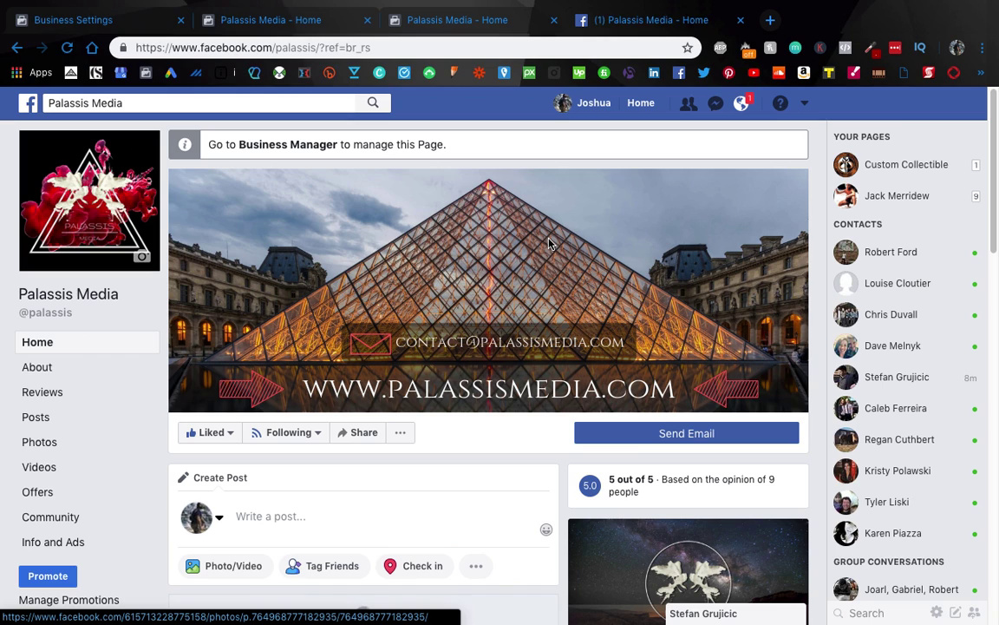
scroll(347, 273, down, 1)
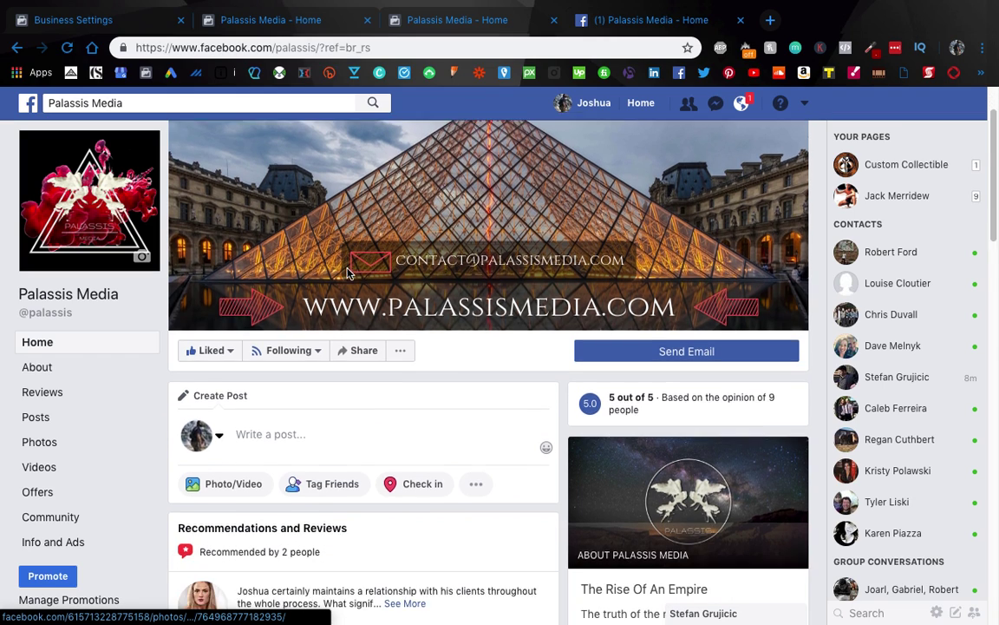
scroll(347, 273, down, 2)
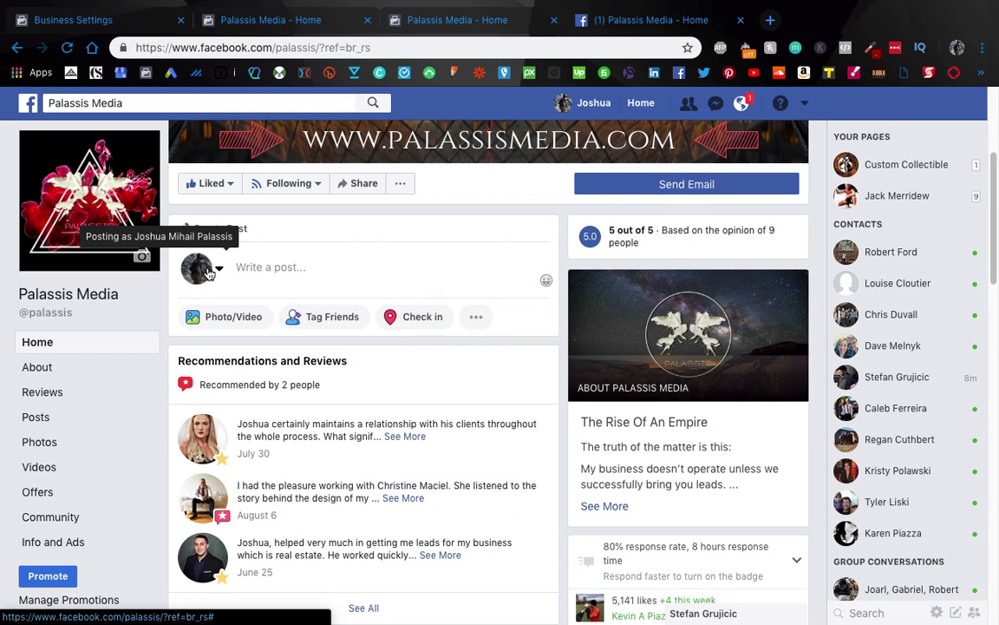
scroll(244, 294, up, 3)
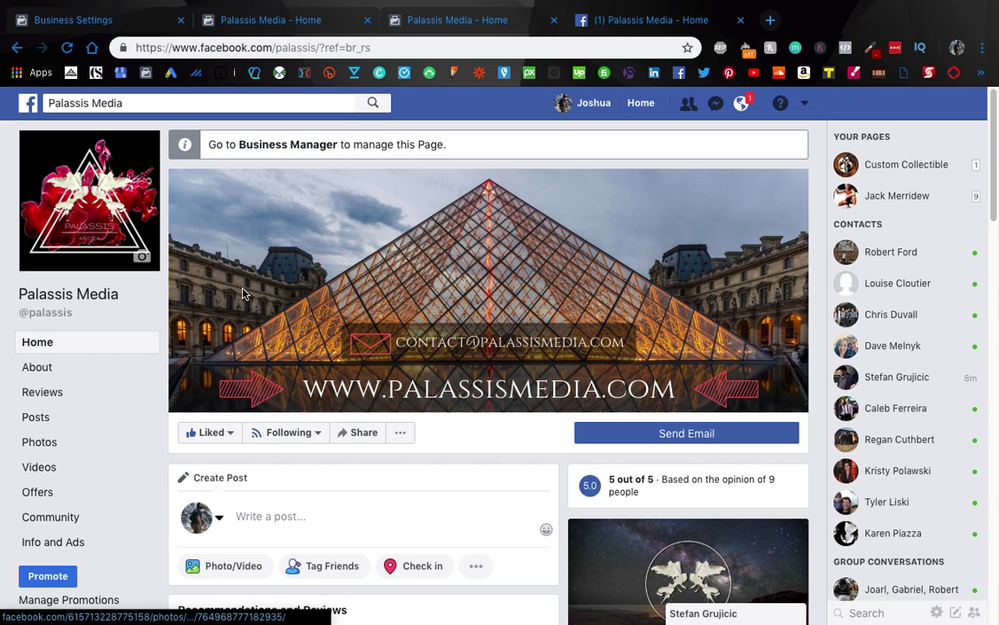
Step: Open the Palassis Media Page in Business Manager, close both duplicate page tabs, and scroll the Page
click(286, 147)
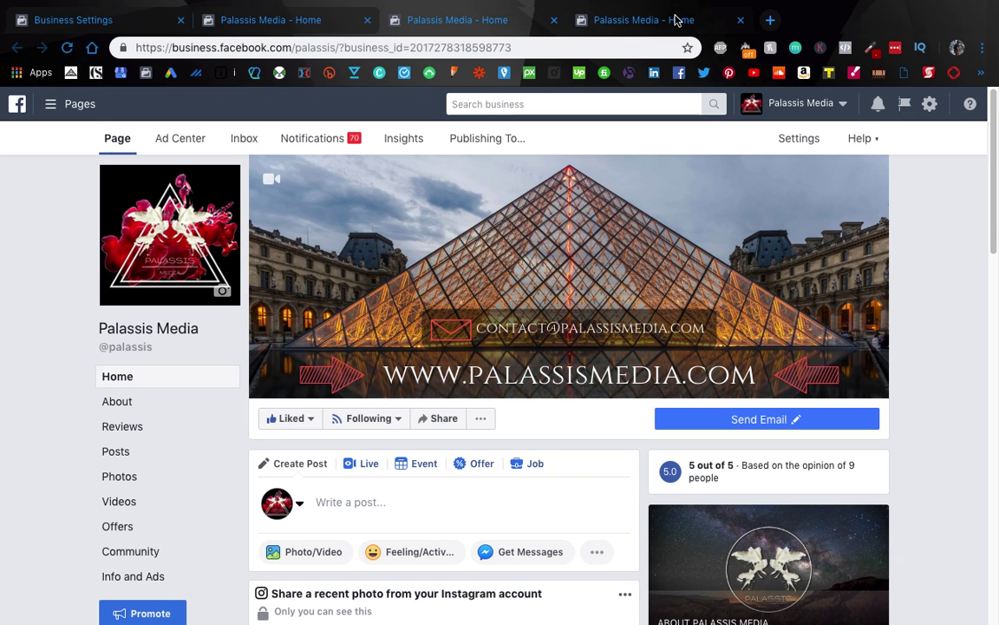
click(740, 19)
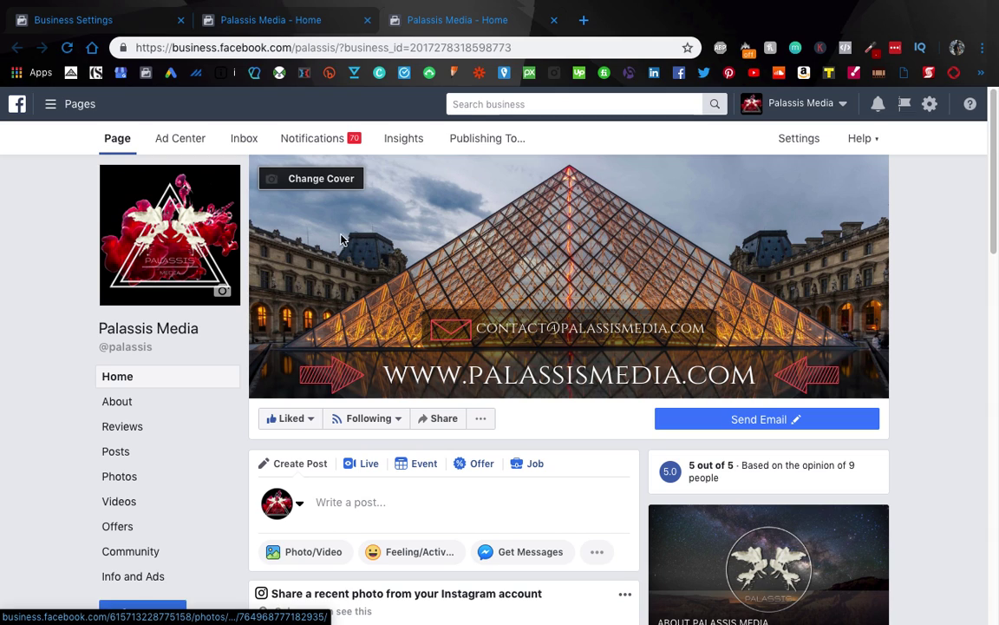
scroll(321, 292, down, 2)
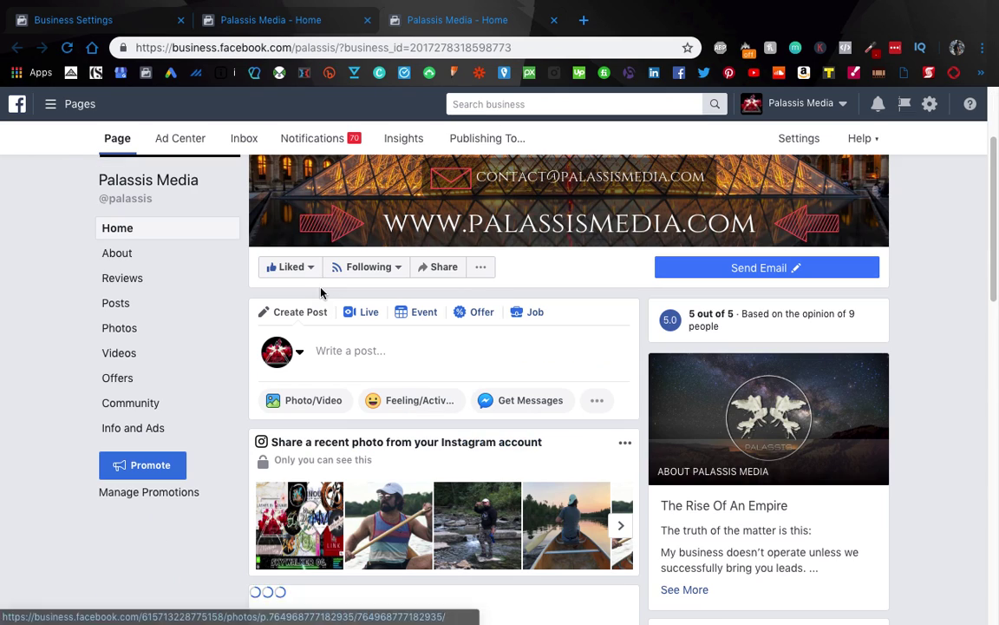
scroll(350, 392, down, 5)
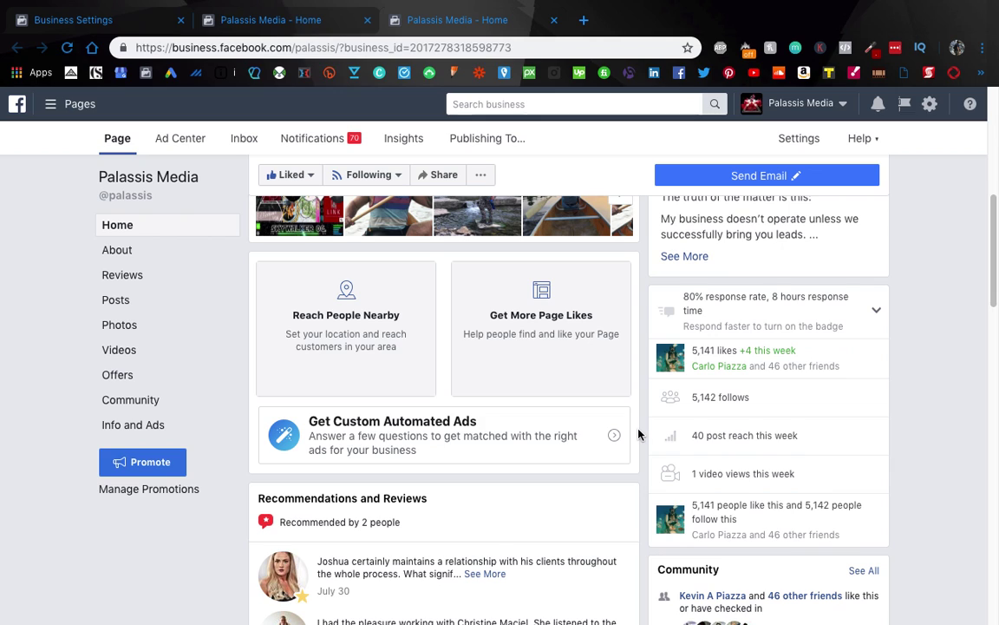
scroll(639, 434, up, 7)
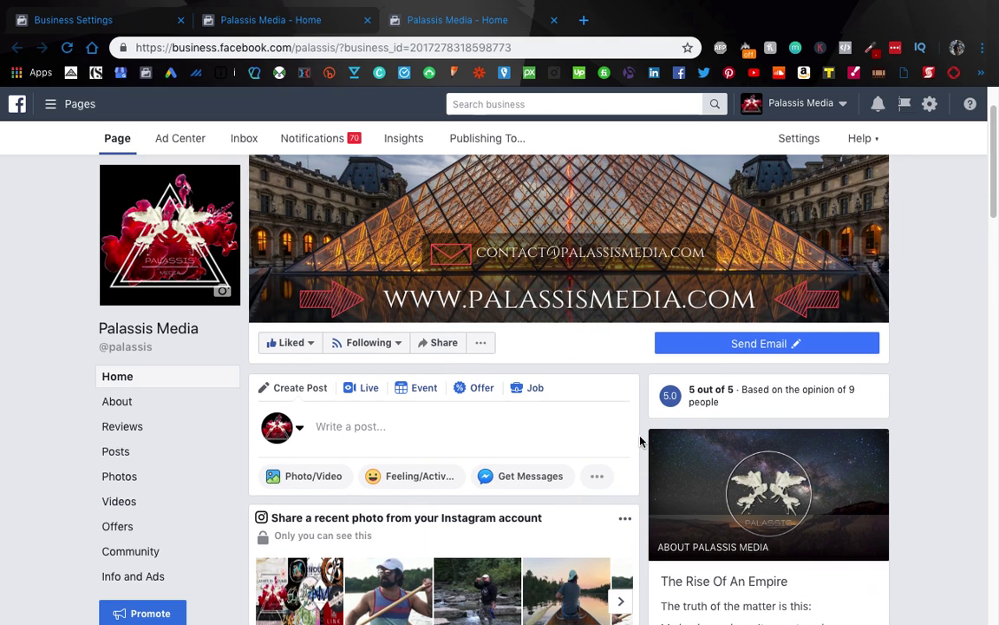
scroll(639, 441, up, 1)
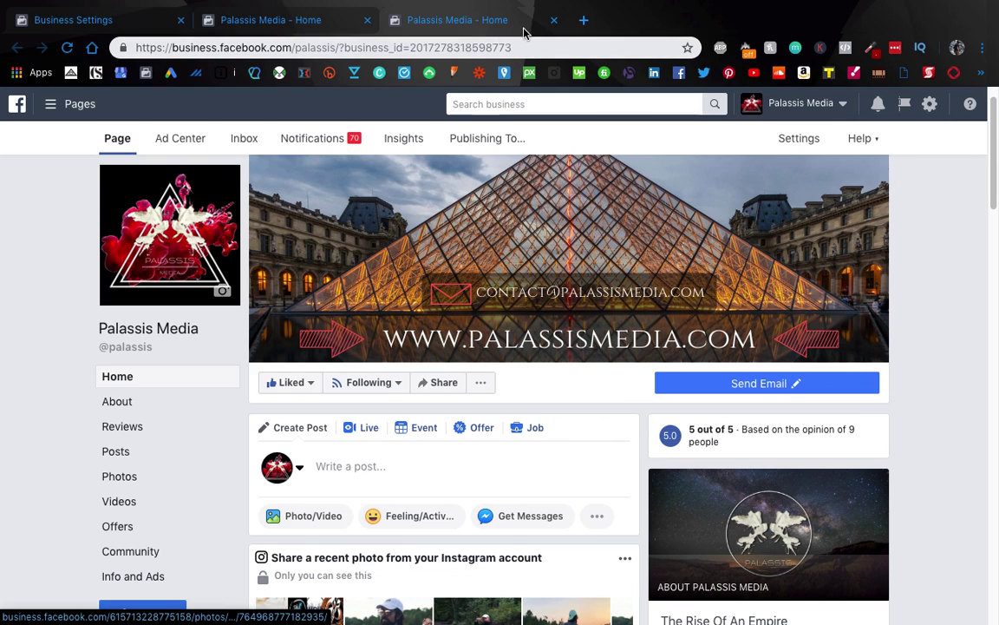
click(553, 19)
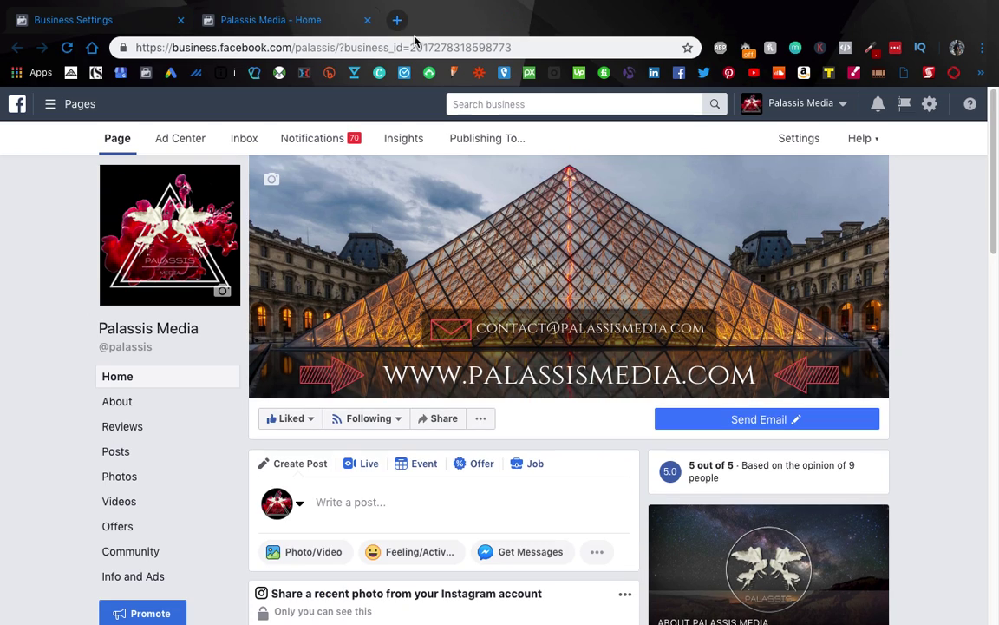
Step: Return to the Business Settings tab and dismiss the search dropdown to see Custom Collectible's people
click(99, 24)
click(387, 439)
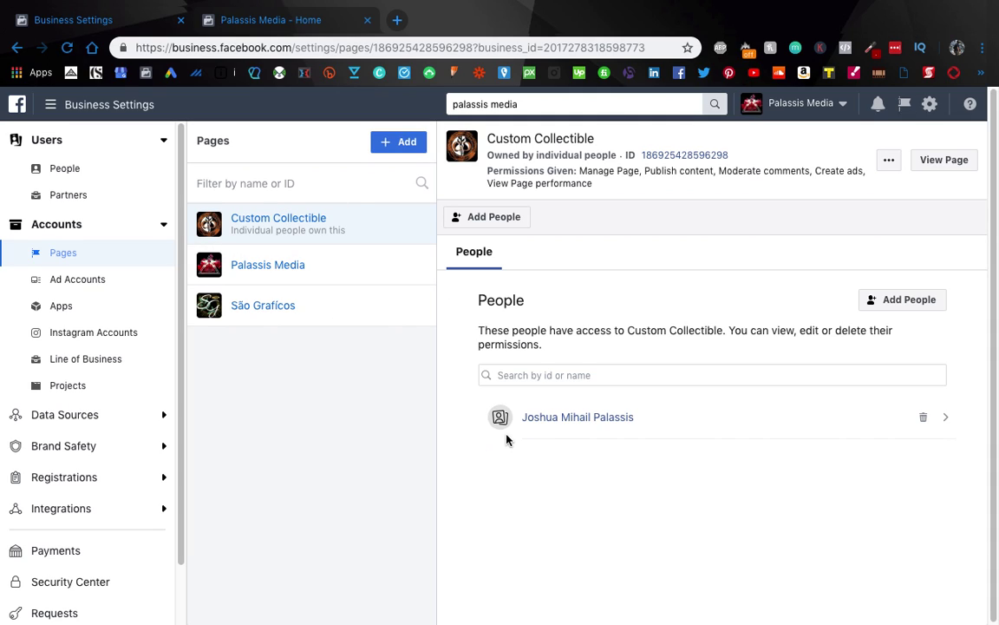
Step: List the four ad accounts and check the one person with access to the Empty account
click(79, 286)
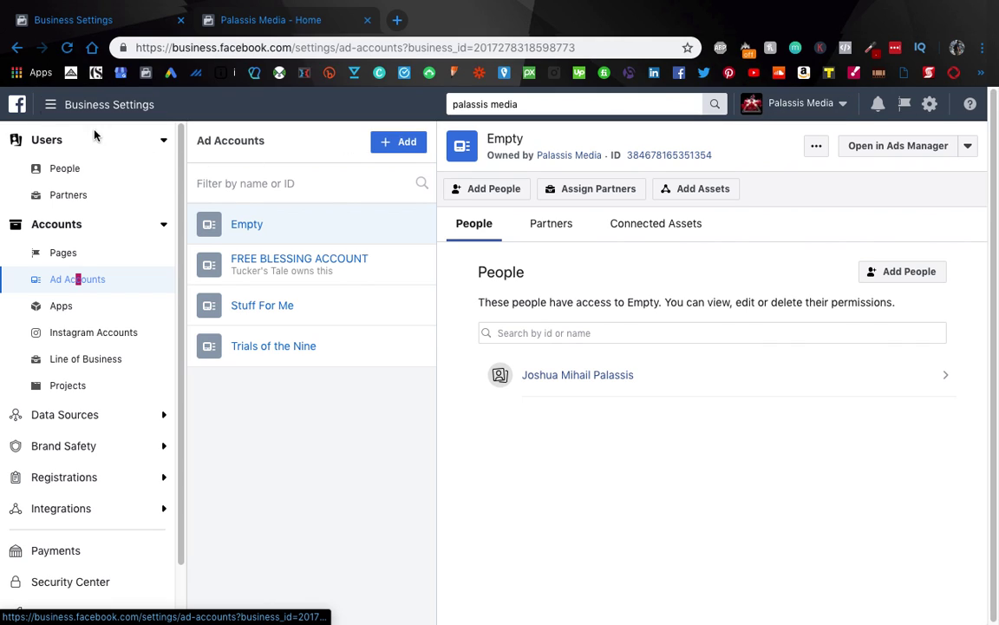
scroll(82, 225, down, 2)
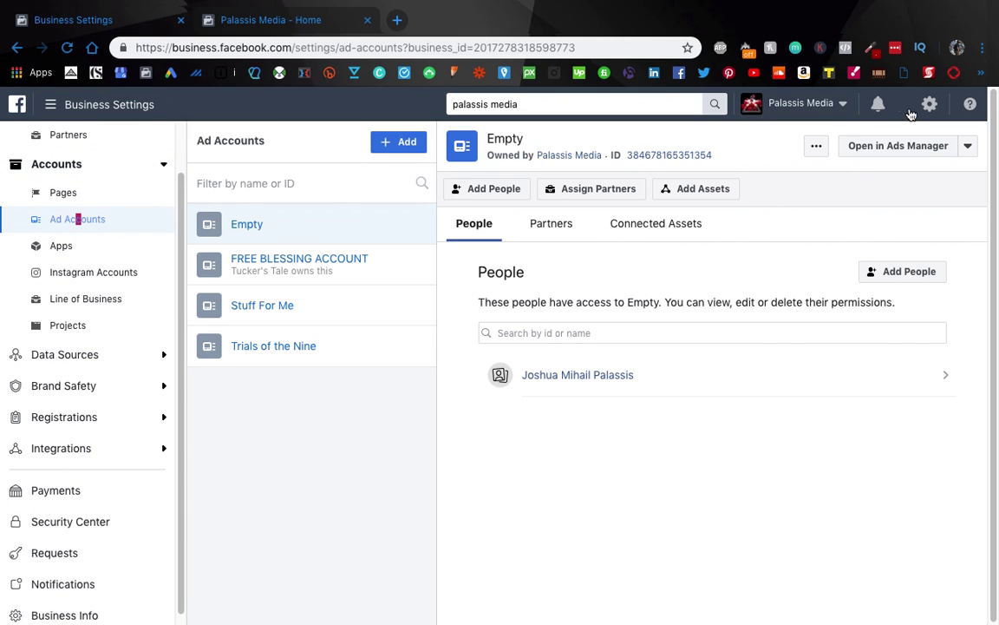
Step: Go to People in Business Settings, then browse the Setup Guide's key tasks and ad-account checklist
click(928, 105)
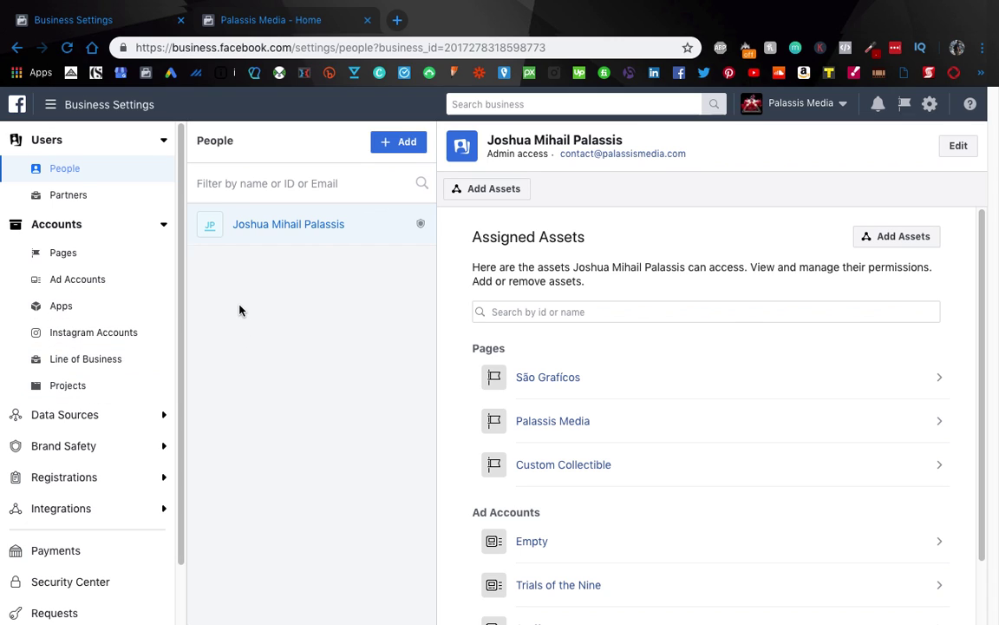
scroll(62, 377, down, 3)
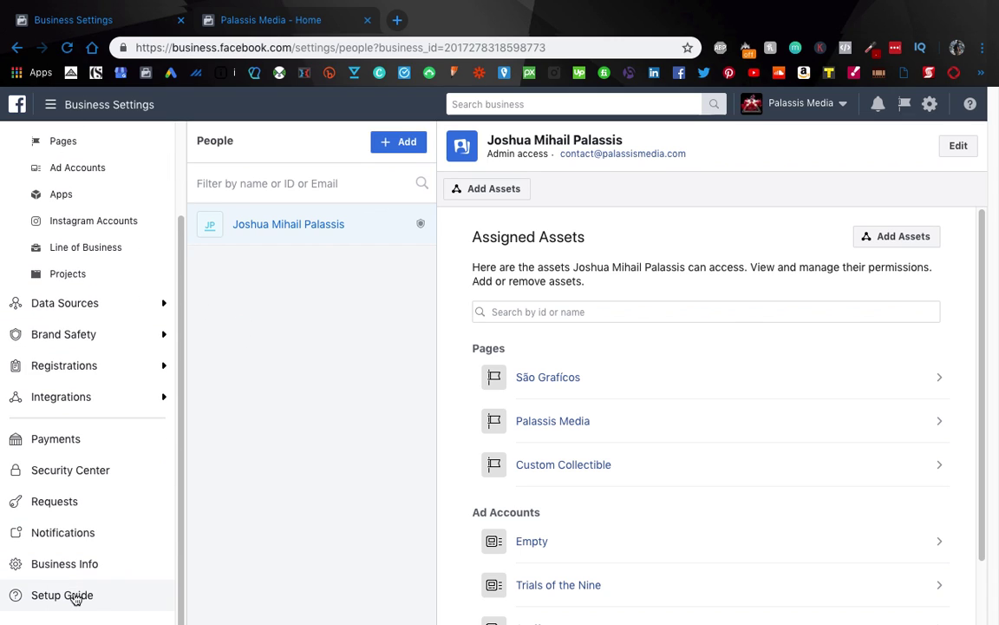
click(37, 601)
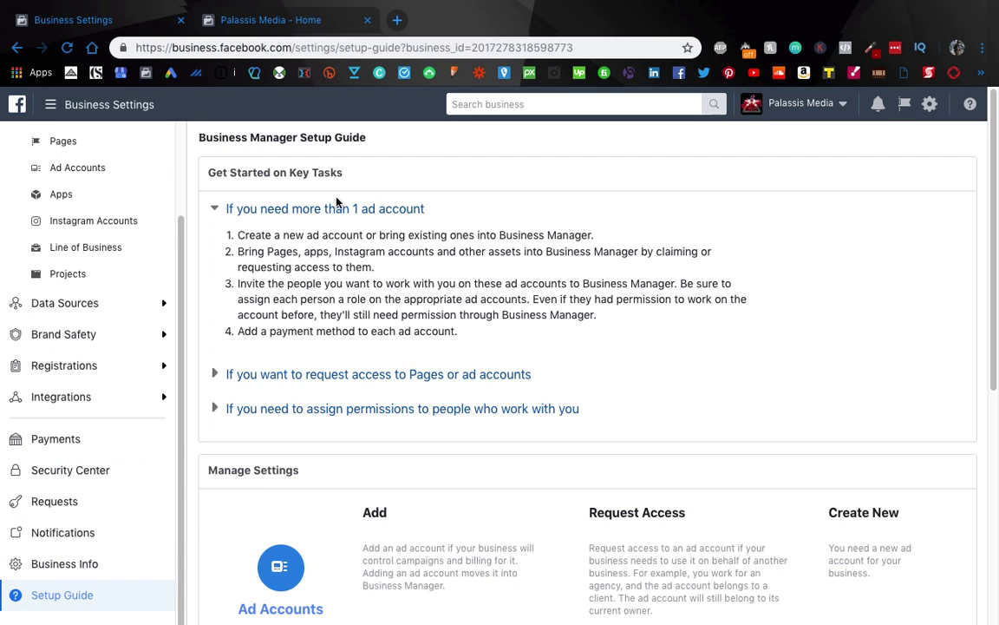
scroll(332, 213, down, 2)
scroll(330, 227, down, 5)
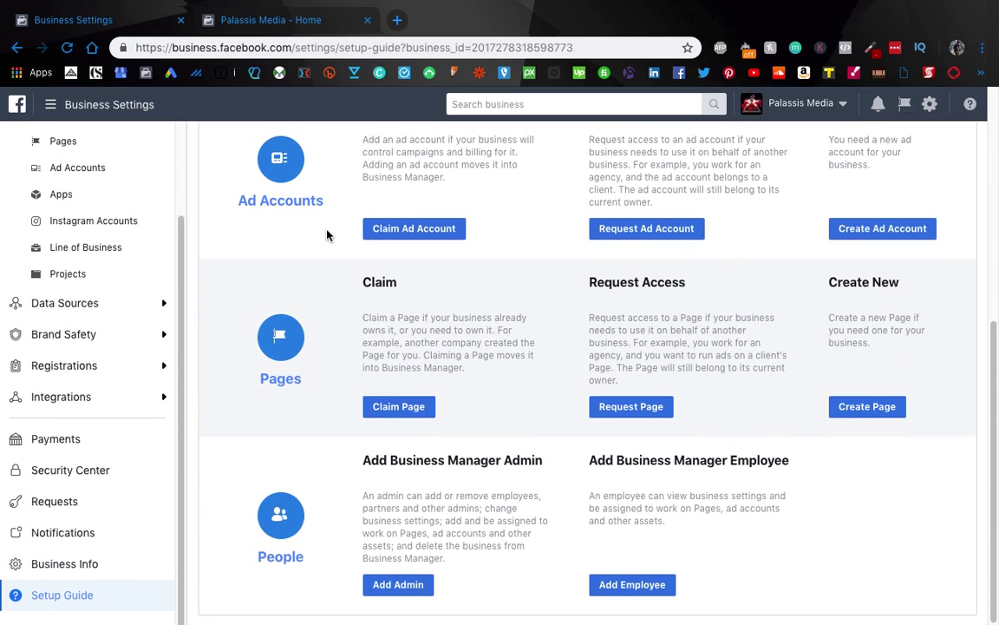
scroll(328, 232, up, 5)
scroll(327, 234, up, 1)
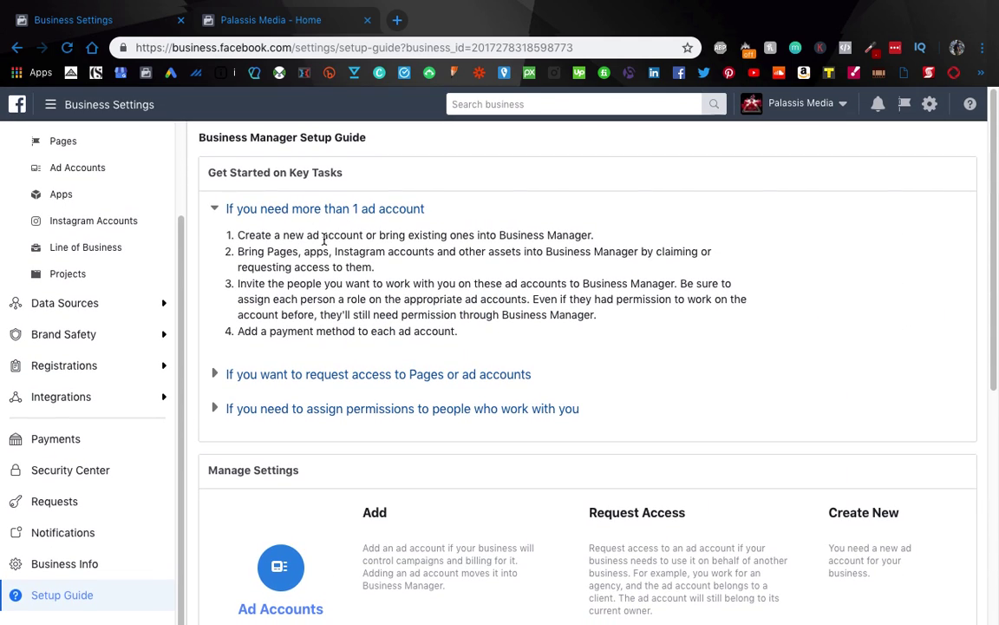
scroll(191, 301, down, 4)
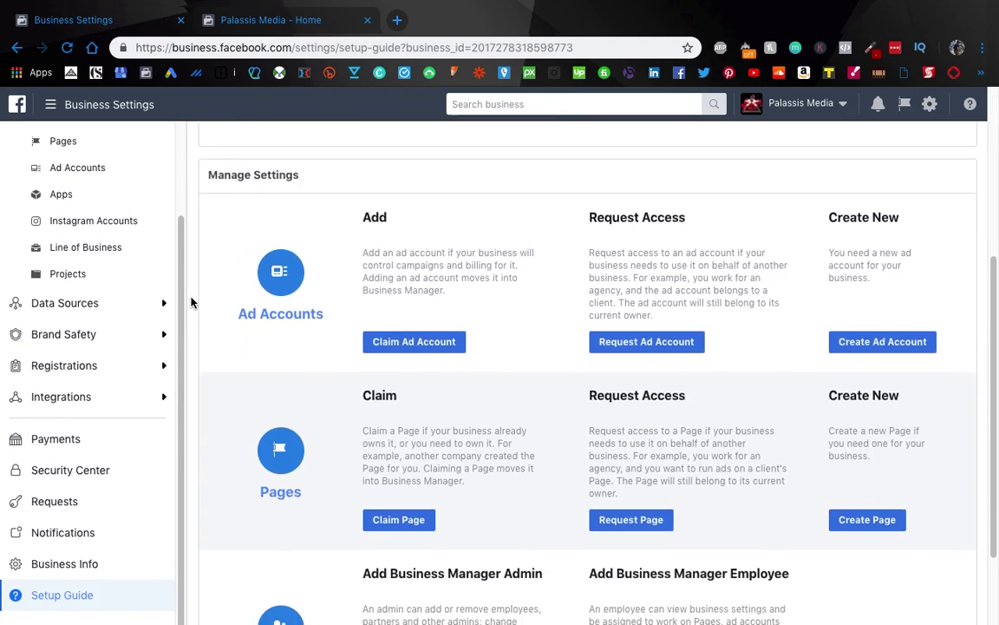
scroll(192, 301, up, 4)
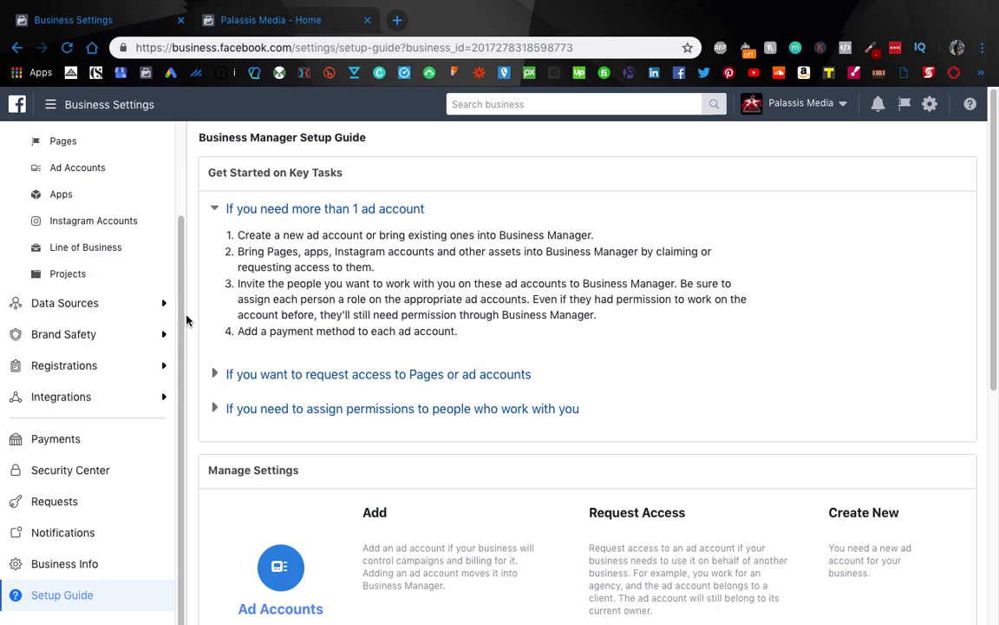
Step: Open Business Manager help resources and browse the help topics, Top Questions and support section
click(970, 104)
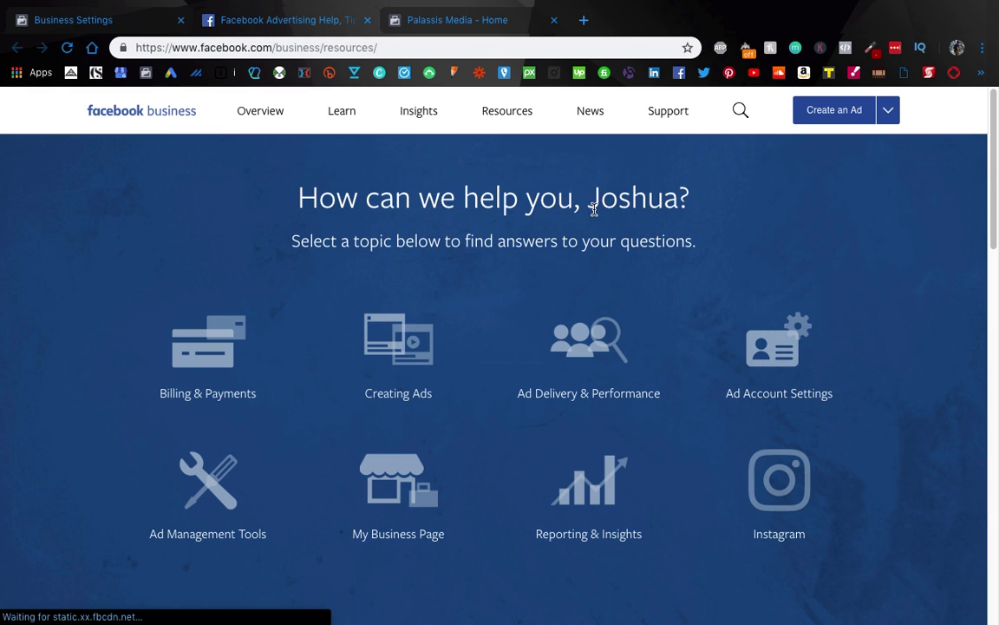
scroll(668, 296, down, 5)
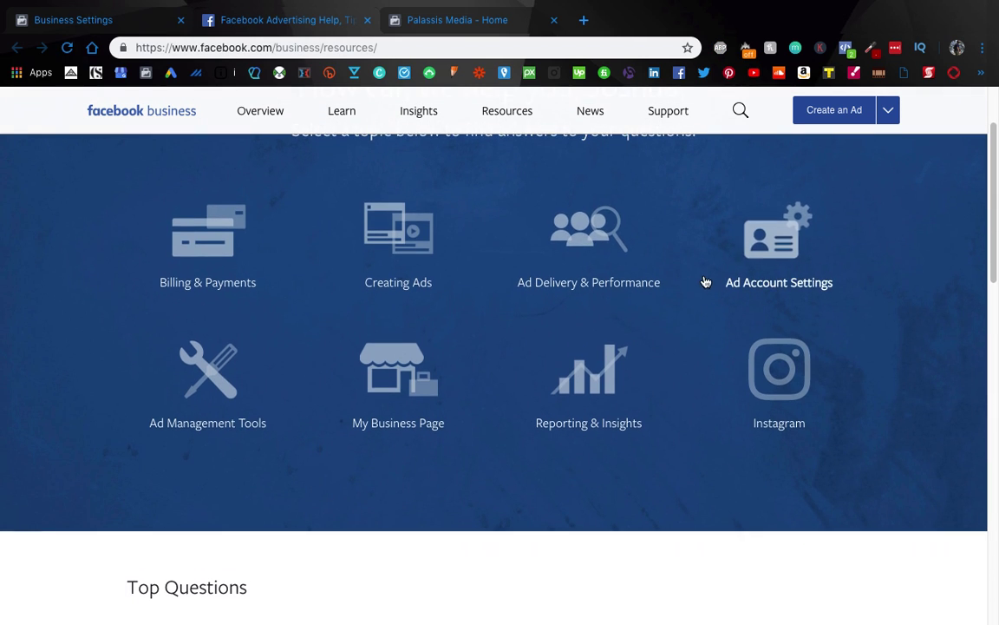
scroll(646, 276, down, 8)
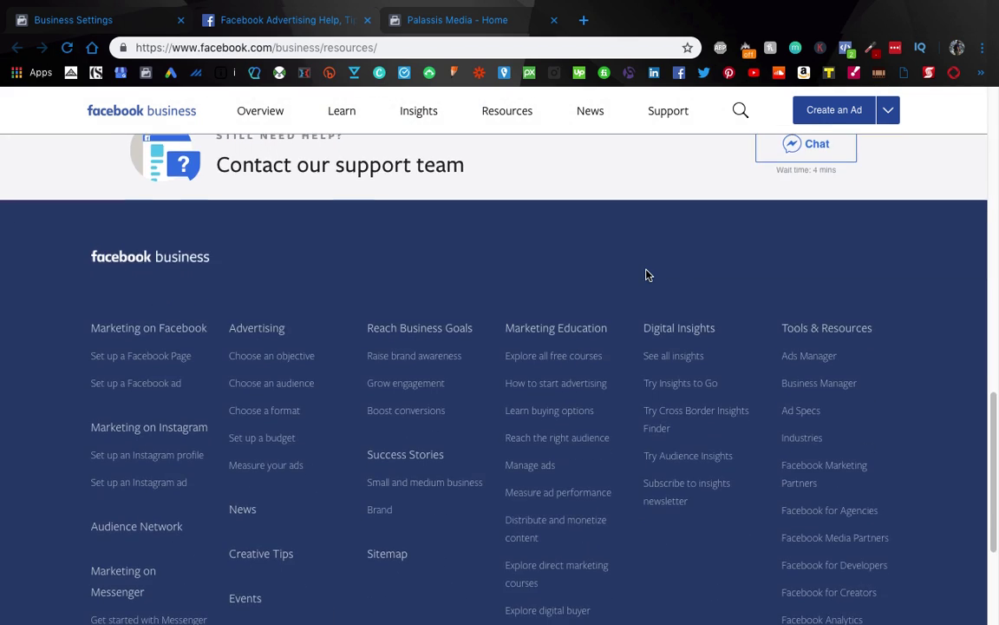
scroll(647, 276, up, 3)
scroll(646, 276, up, 7)
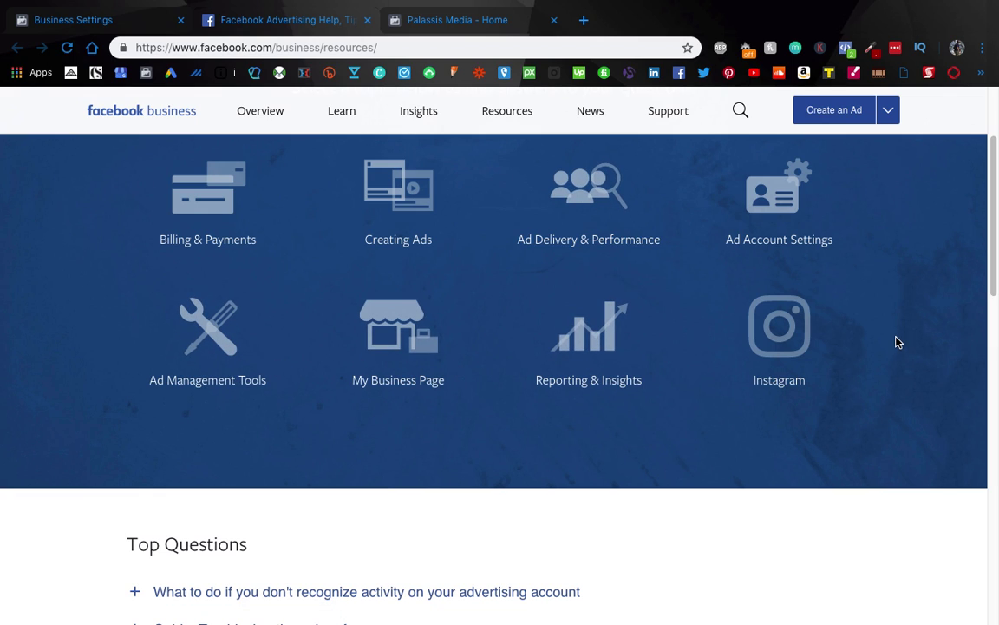
scroll(897, 342, down, 7)
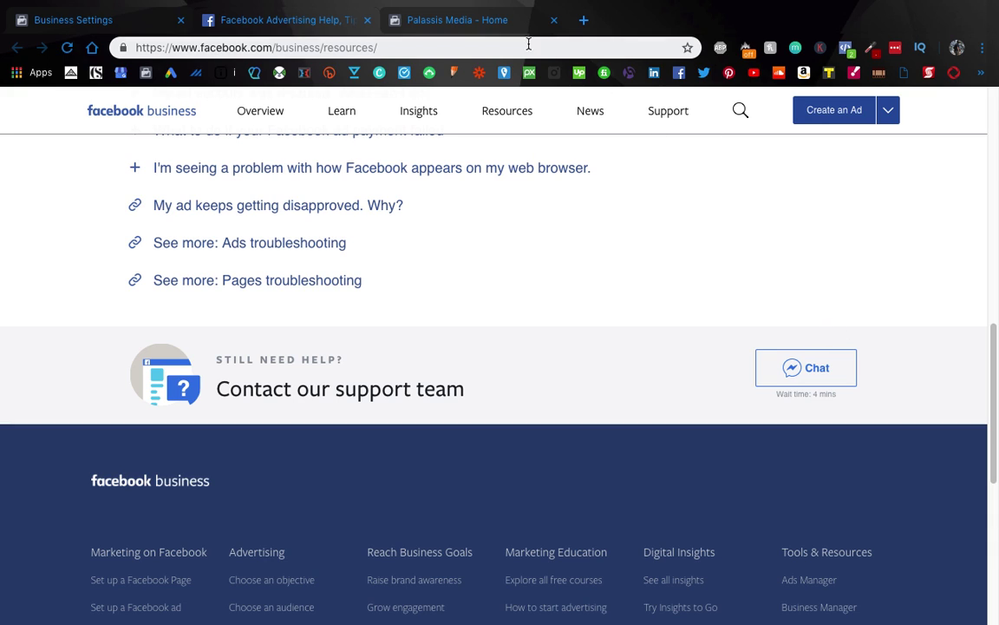
Step: Return to the Business Settings tab and close the Need help? panel over the Setup Guide
click(486, 21)
click(84, 21)
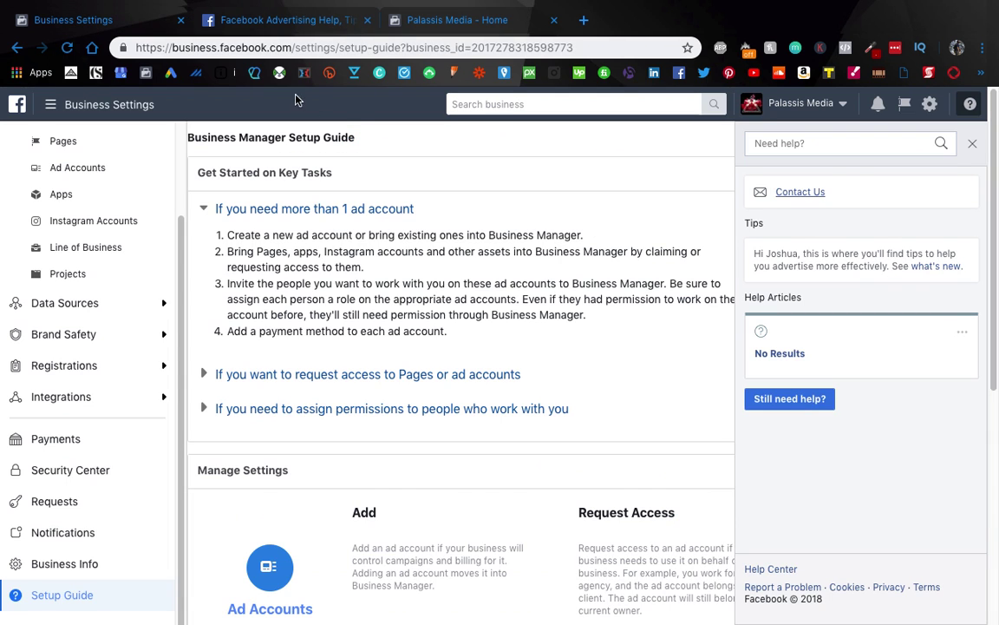
click(972, 144)
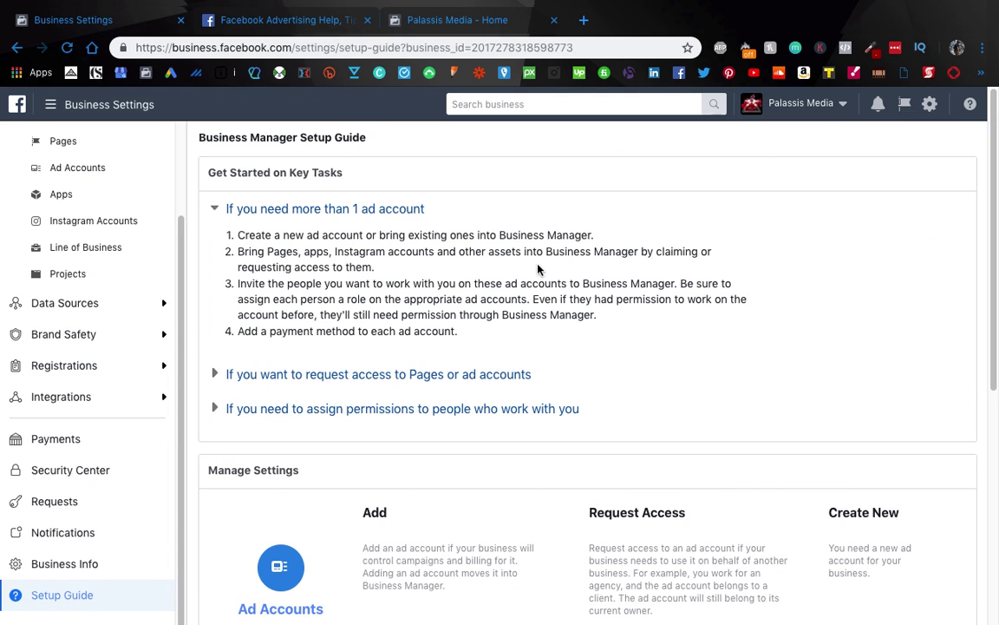
scroll(29, 347, down, 3)
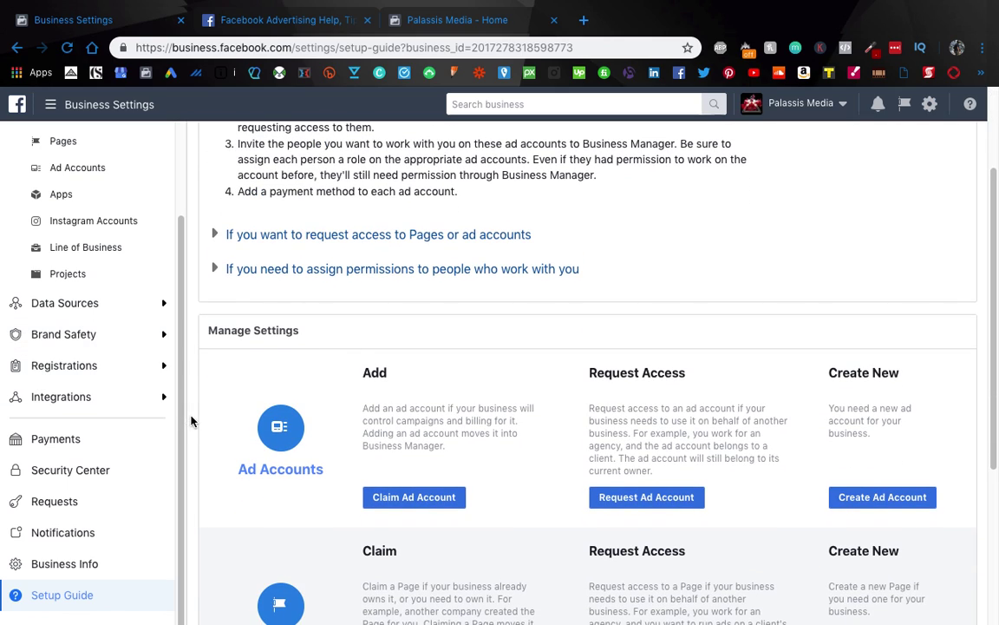
scroll(198, 418, up, 4)
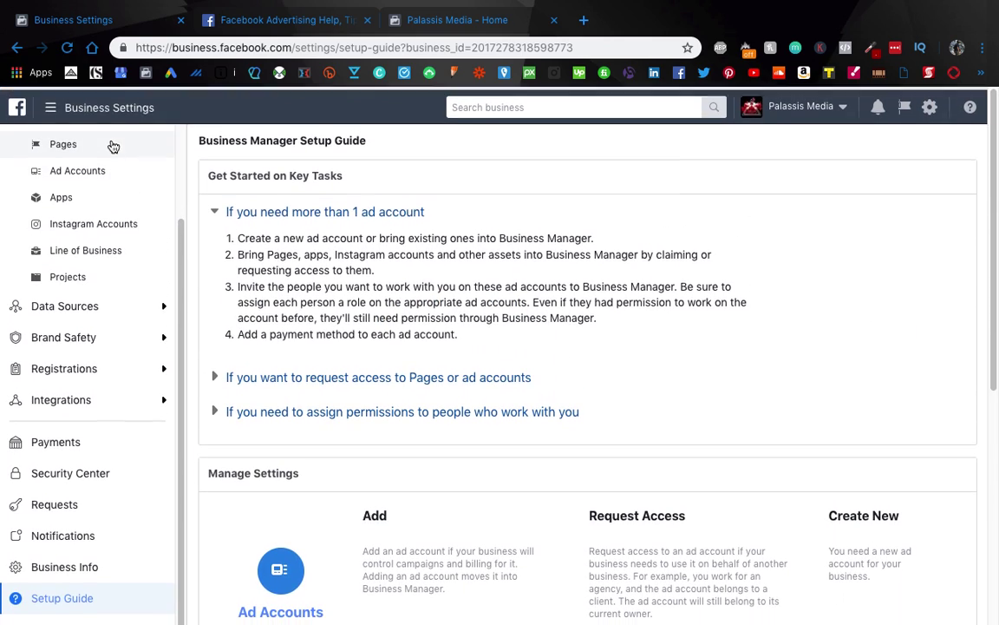
Step: Browse the full list of business tools in the hamburger menu, then bring up screen capture controls
click(98, 107)
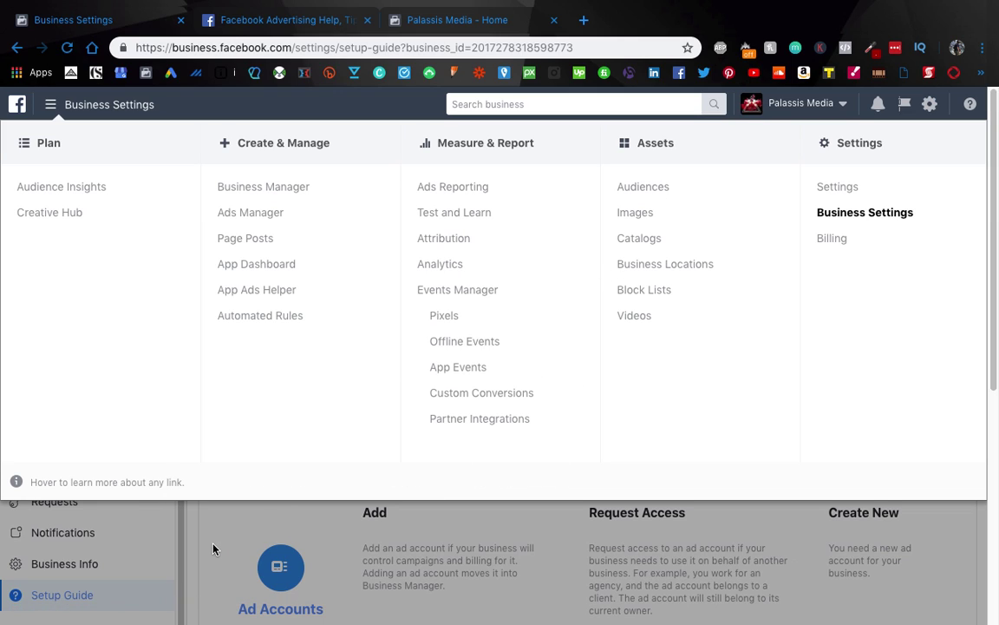
scroll(280, 399, down, 2)
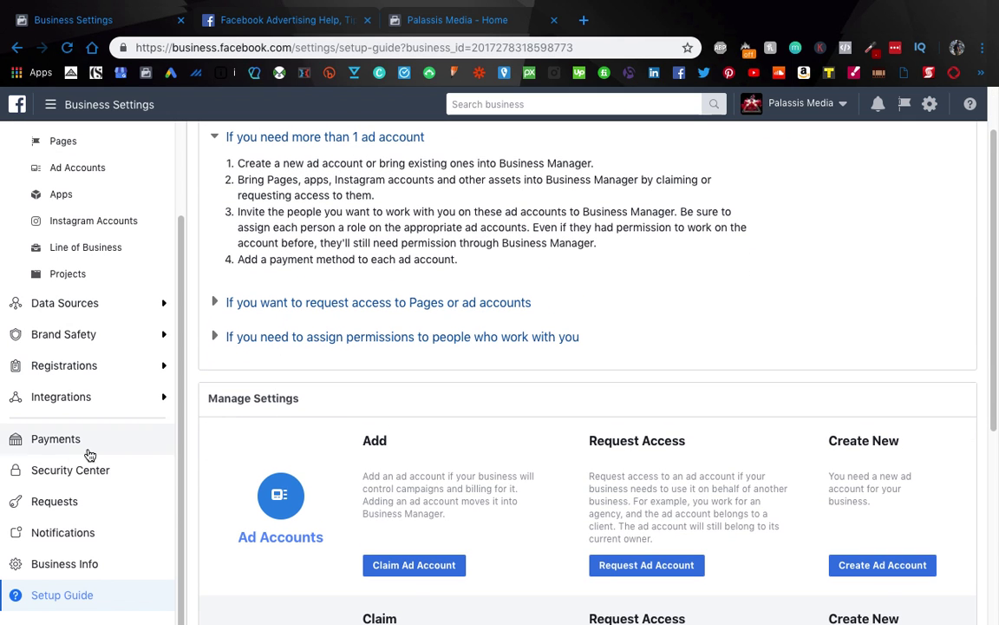
scroll(71, 502, up, 3)
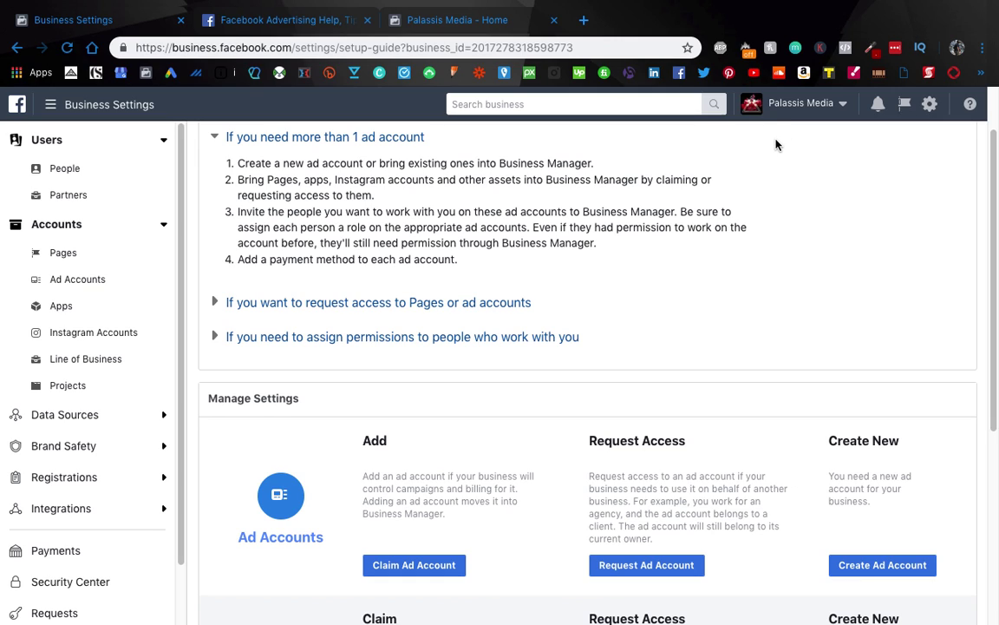
key(super+shift+5)
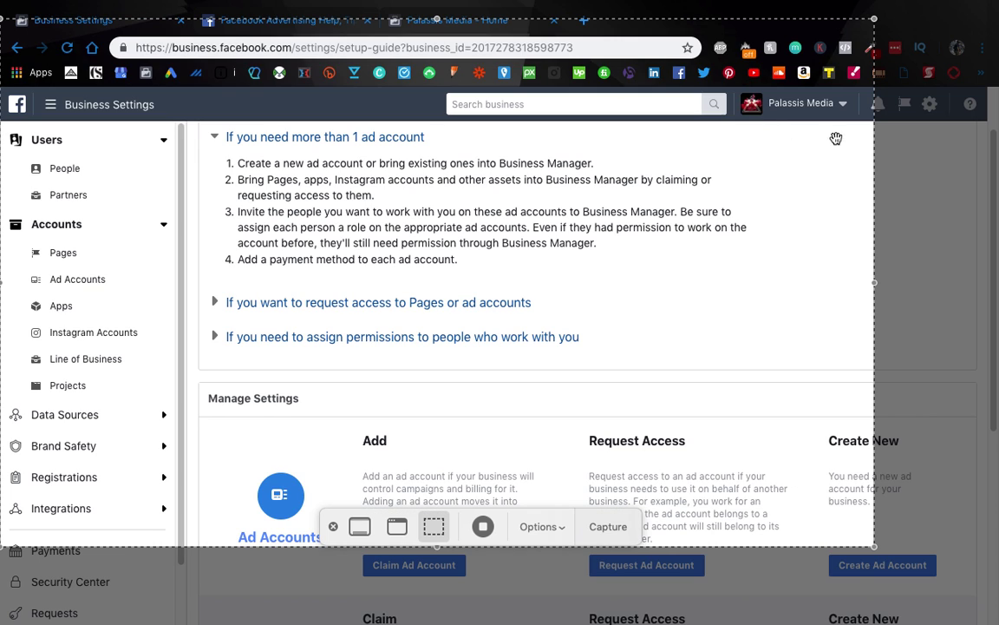